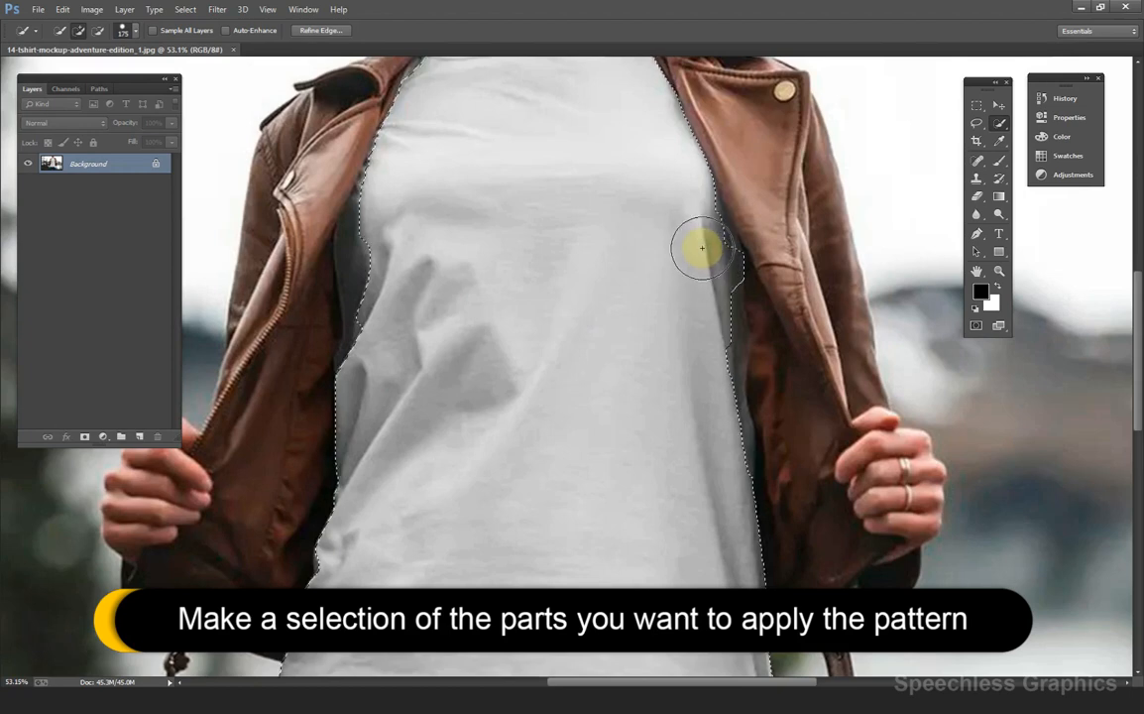
Shrink the Quick Selection brush to 125 and subtract the jacket, right hand and lapel.
{"action": "key", "text": "bracketleft"}
{"action": "key", "text": "bracketleft"}
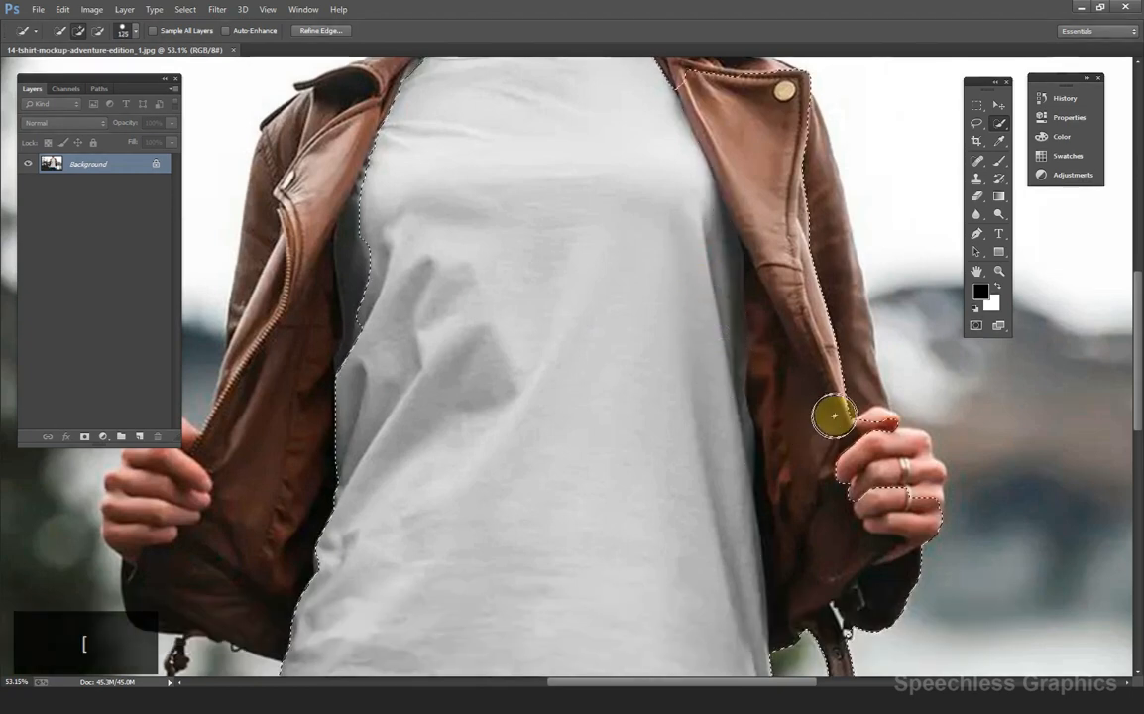
{"action": "mouse_move", "coordinate": [818, 378]}
{"action": "left_mouse_down"}
{"action": "mouse_move", "coordinate": [840, 481]}
{"action": "mouse_move", "coordinate": [875, 531]}
{"action": "mouse_move", "coordinate": [929, 533]}
{"action": "mouse_move", "coordinate": [883, 533]}
{"action": "left_mouse_up"}
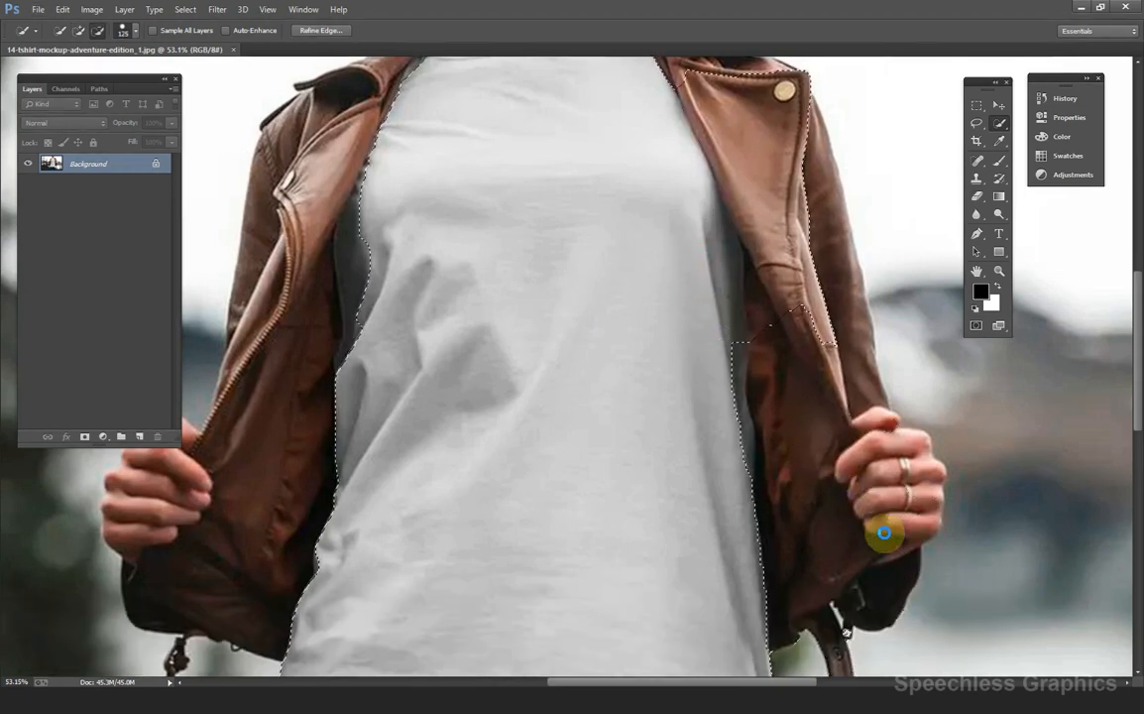
{"action": "mouse_move", "coordinate": [821, 647]}
{"action": "left_mouse_down"}
{"action": "mouse_move", "coordinate": [837, 607]}
{"action": "mouse_move", "coordinate": [821, 611]}
{"action": "left_mouse_up"}
{"action": "mouse_move", "coordinate": [786, 253]}
{"action": "left_mouse_down"}
{"action": "mouse_move", "coordinate": [767, 144]}
{"action": "mouse_move", "coordinate": [794, 226]}
{"action": "left_mouse_up"}
{"action": "left_click_drag", "start_coordinate": [707, 222], "coordinate": [766, 314]}
{"action": "left_click_drag", "start_coordinate": [788, 421], "coordinate": [779, 432]}
Add the missing strip along the shirt's right edge back into the selection.
{"action": "scroll", "coordinate": [748, 466], "scroll_direction": "up", "scroll_amount": 3}
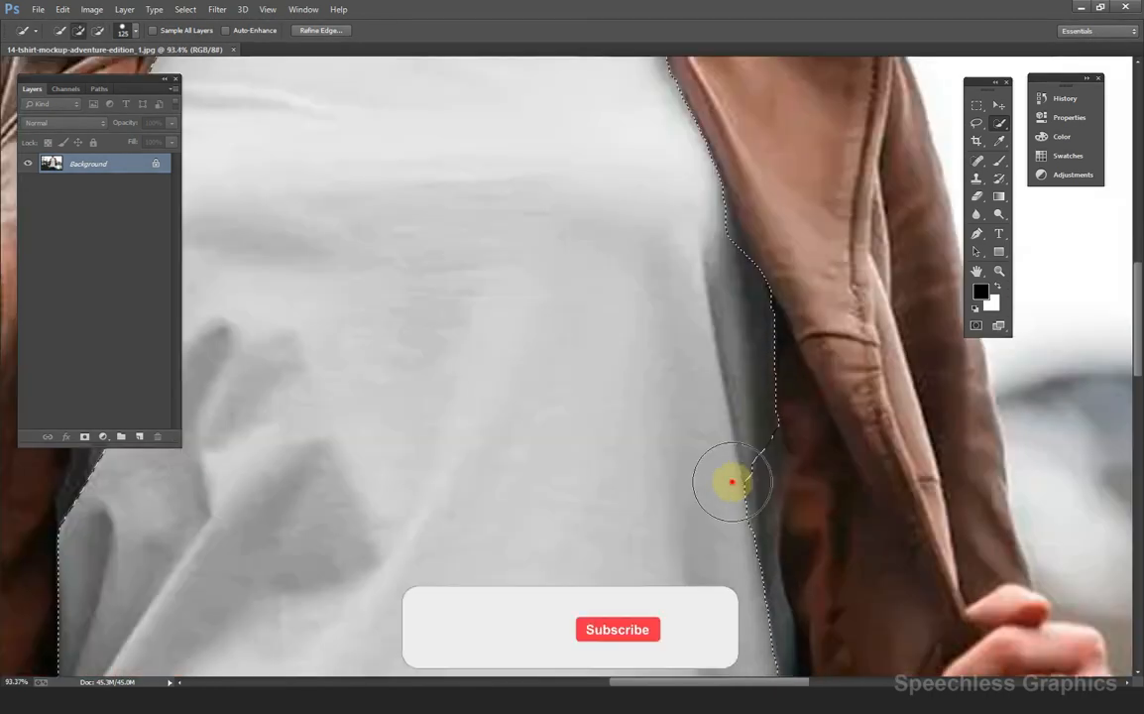
{"action": "left_click_drag", "start_coordinate": [733, 483], "coordinate": [743, 506]}
{"action": "left_click_drag", "start_coordinate": [744, 505], "coordinate": [722, 163]}
{"action": "left_click_drag", "start_coordinate": [720, 298], "coordinate": [713, 399]}
{"action": "scroll", "coordinate": [753, 288], "scroll_direction": "down", "scroll_amount": 5}
{"action": "scroll", "coordinate": [509, 302], "scroll_direction": "up", "scroll_amount": 3}
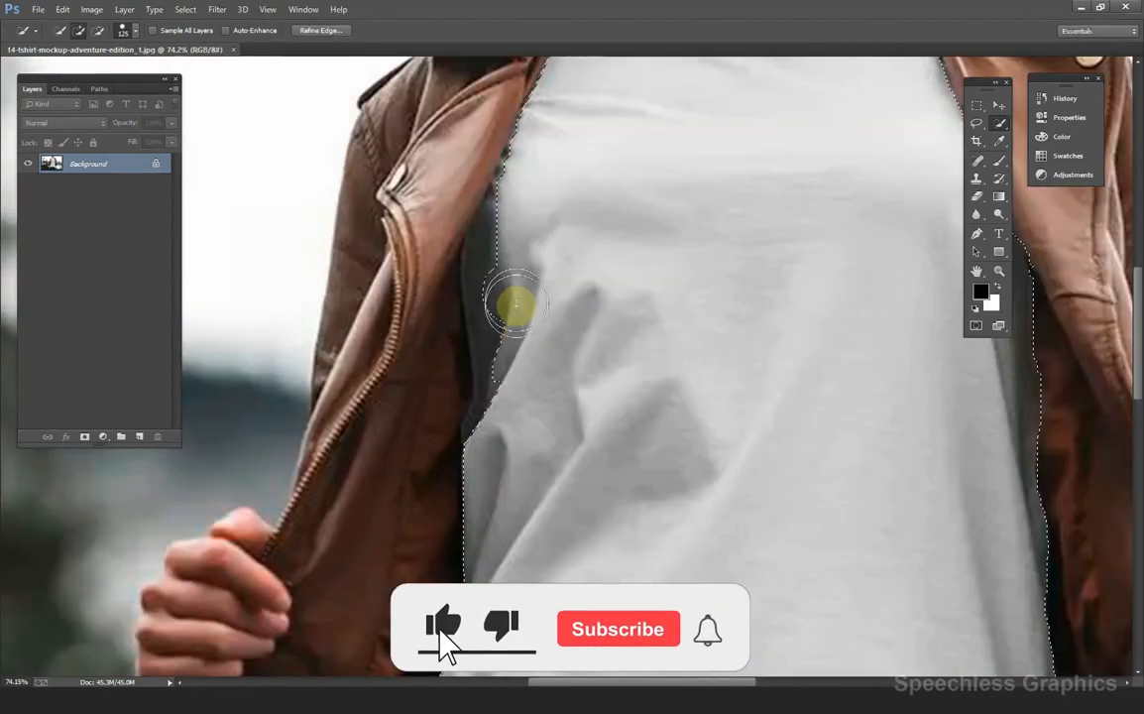
{"action": "scroll", "coordinate": [516, 353], "scroll_direction": "down", "scroll_amount": 2}
{"action": "scroll", "coordinate": [517, 353], "scroll_direction": "up", "scroll_amount": 3}
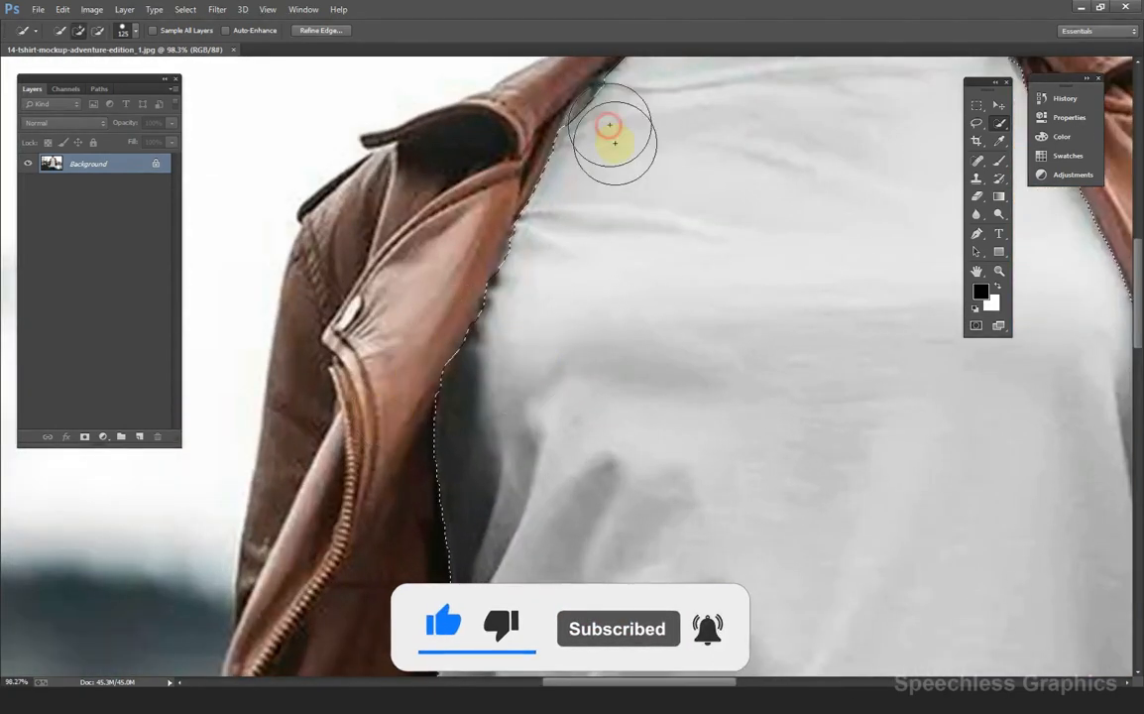
{"action": "scroll", "coordinate": [626, 247], "scroll_direction": "down", "scroll_amount": 3}
{"action": "scroll", "coordinate": [817, 365], "scroll_direction": "up", "scroll_amount": 3}
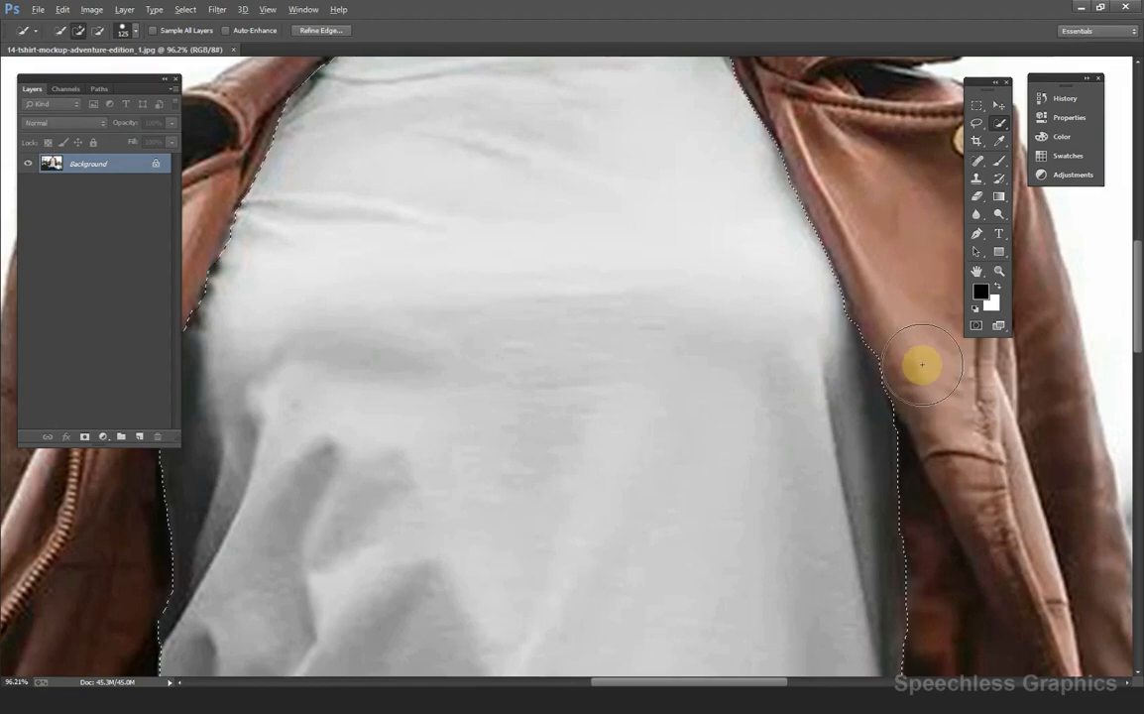
{"action": "scroll", "coordinate": [913, 362], "scroll_direction": "down", "scroll_amount": 2}
{"action": "scroll", "coordinate": [907, 372], "scroll_direction": "down", "scroll_amount": 2}
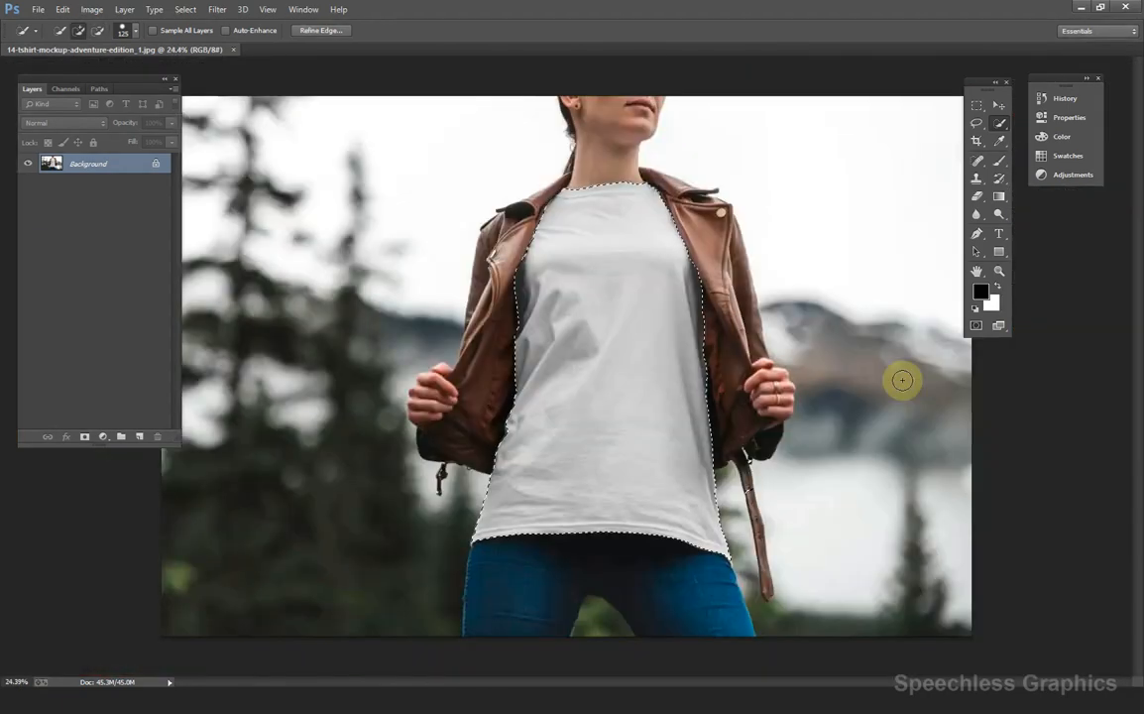
{"action": "scroll", "coordinate": [758, 496], "scroll_direction": "up", "scroll_amount": 2}
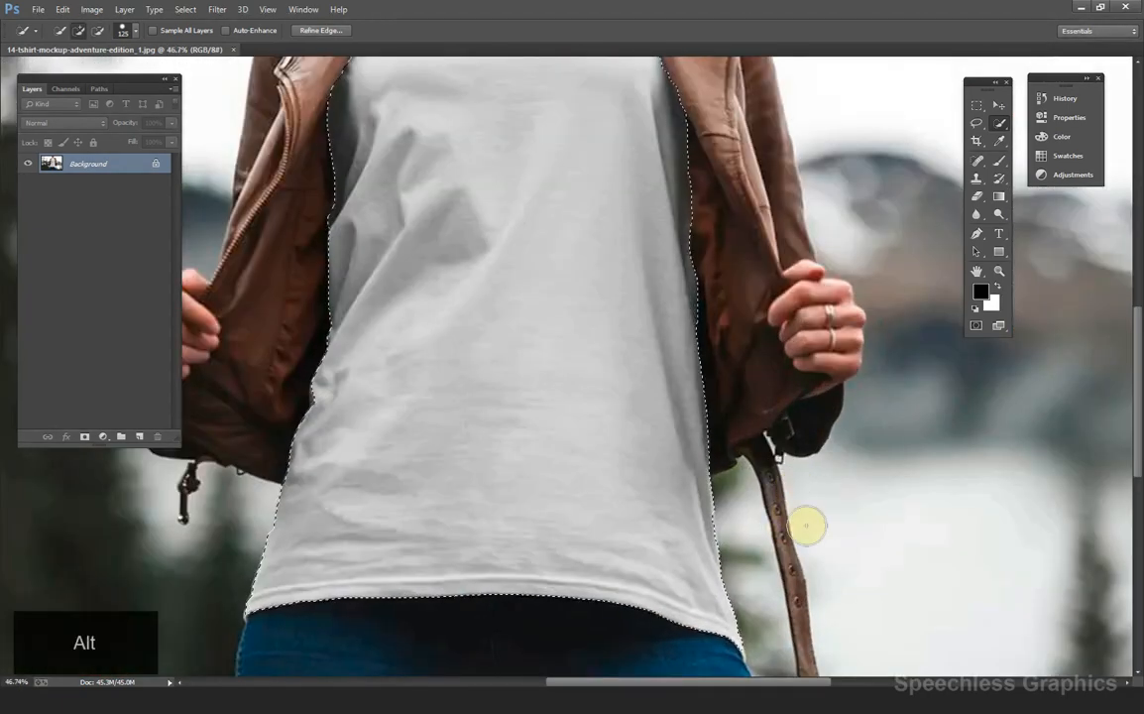
{"action": "scroll", "coordinate": [807, 555], "scroll_direction": "down", "scroll_amount": 3}
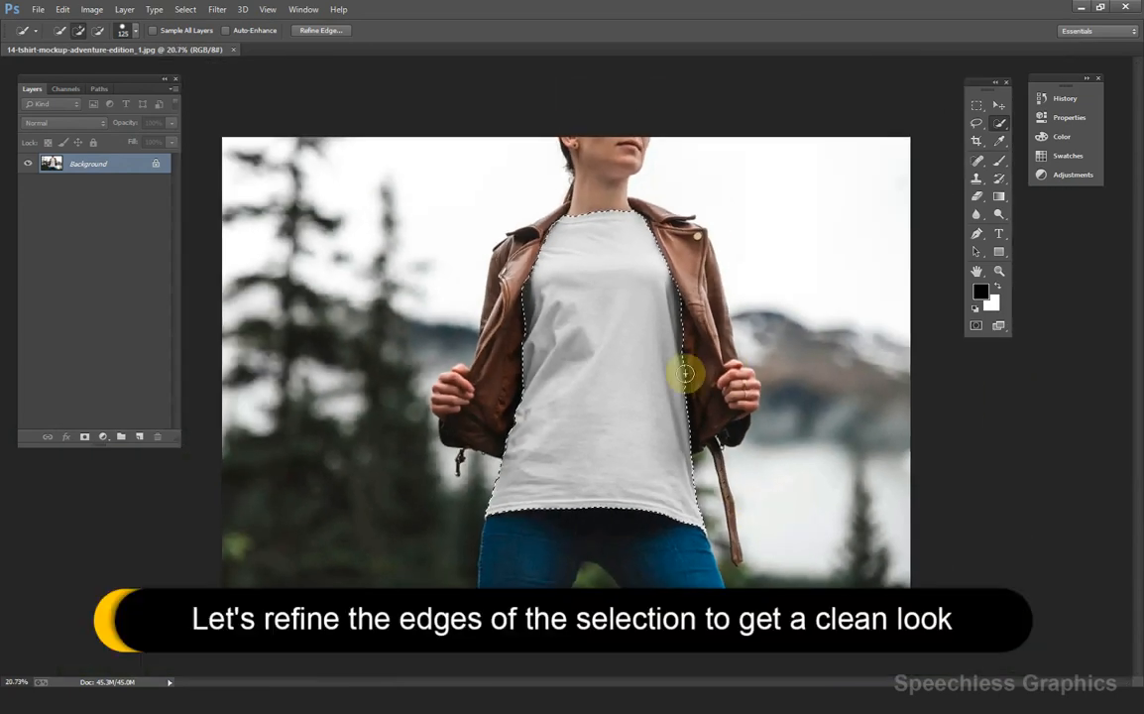
Refine Edge with Smooth 19 and Contrast 7, output to a new masked layer, and hide it.
{"action": "right_click", "coordinate": [596, 318]}
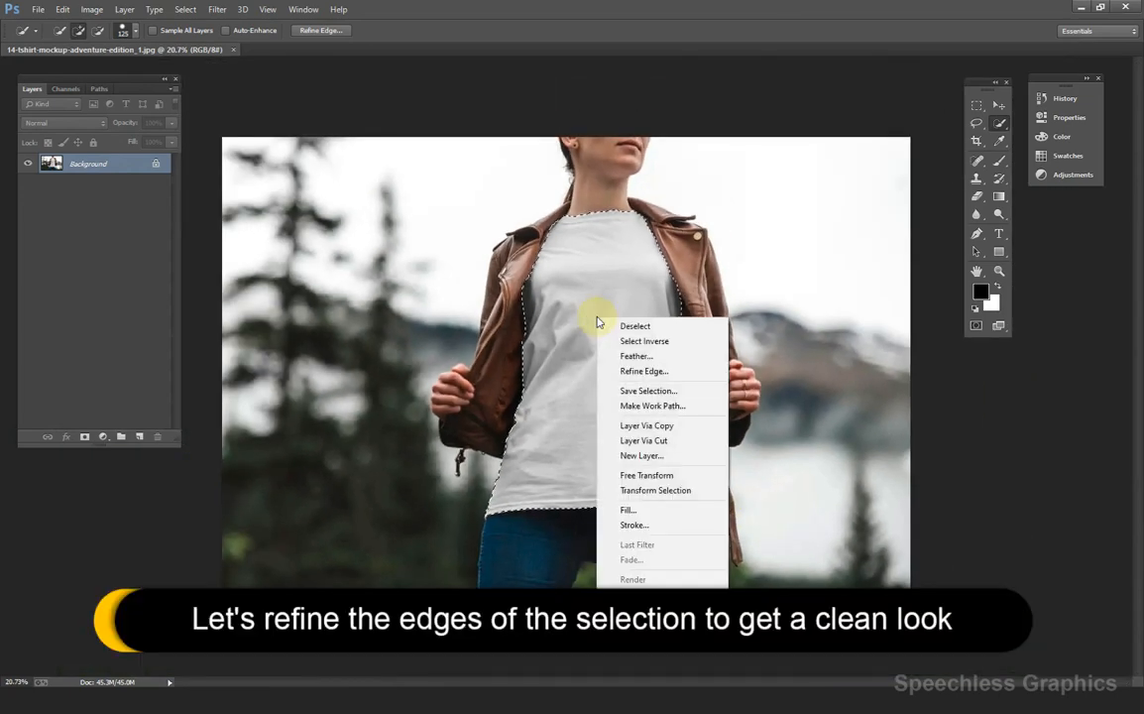
{"action": "left_click", "coordinate": [646, 372]}
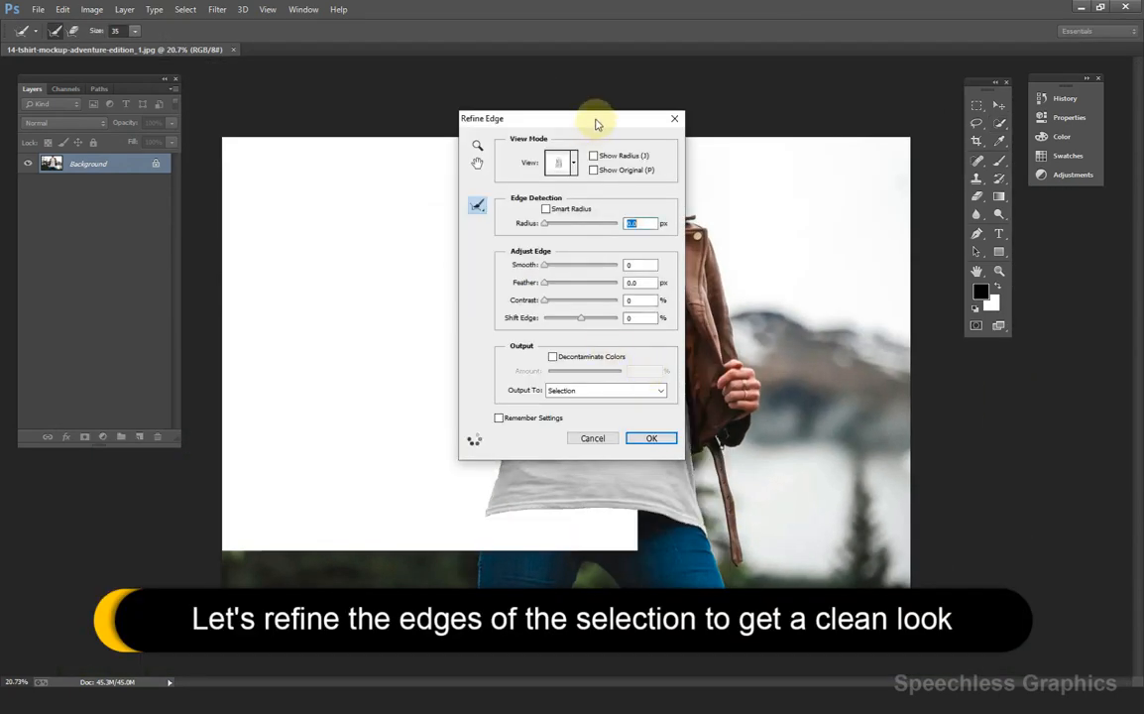
{"action": "left_click_drag", "start_coordinate": [596, 124], "coordinate": [926, 139]}
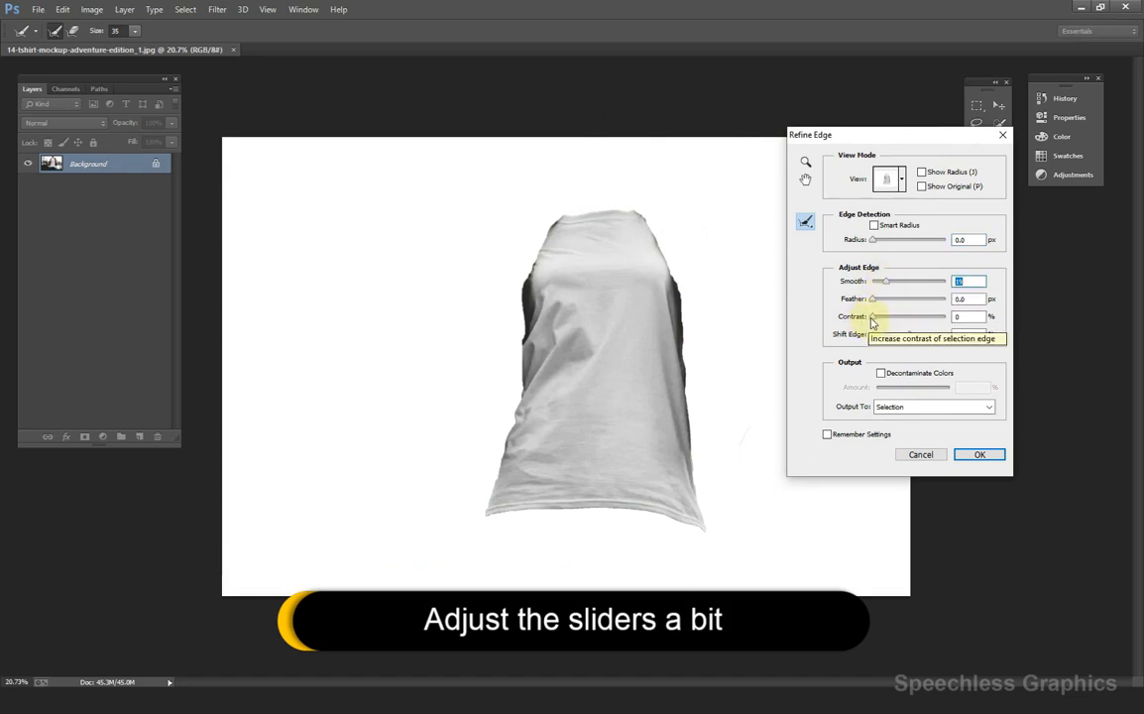
{"action": "left_click_drag", "start_coordinate": [872, 317], "coordinate": [874, 317]}
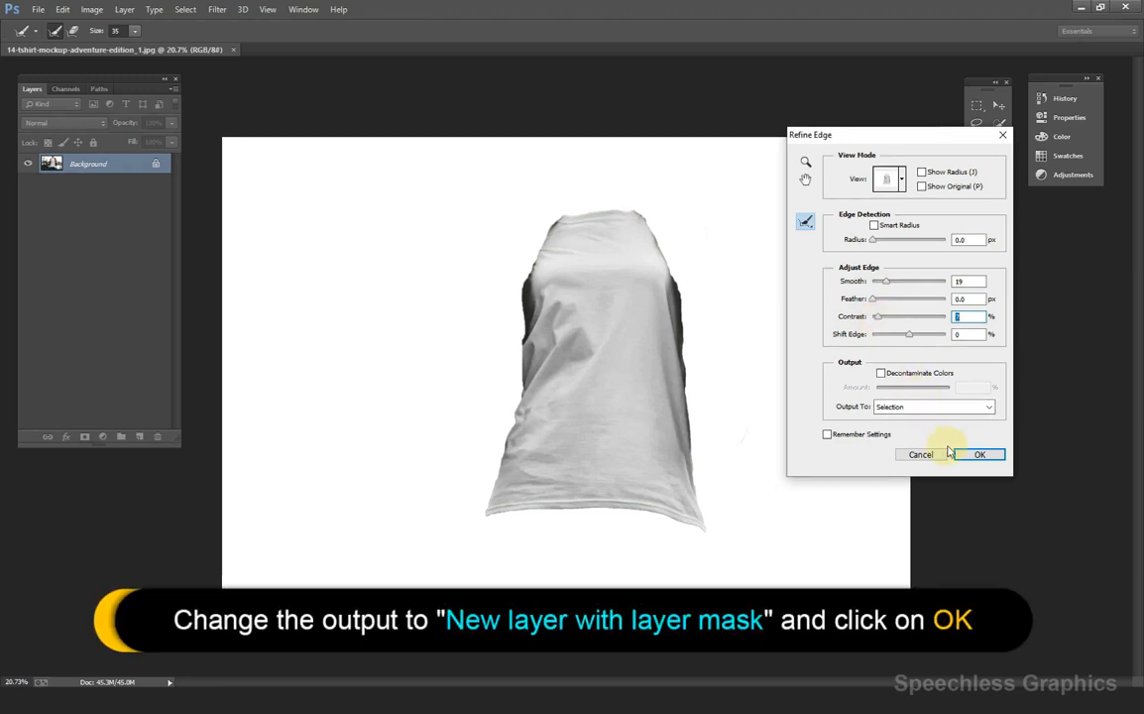
{"action": "left_click", "coordinate": [966, 406]}
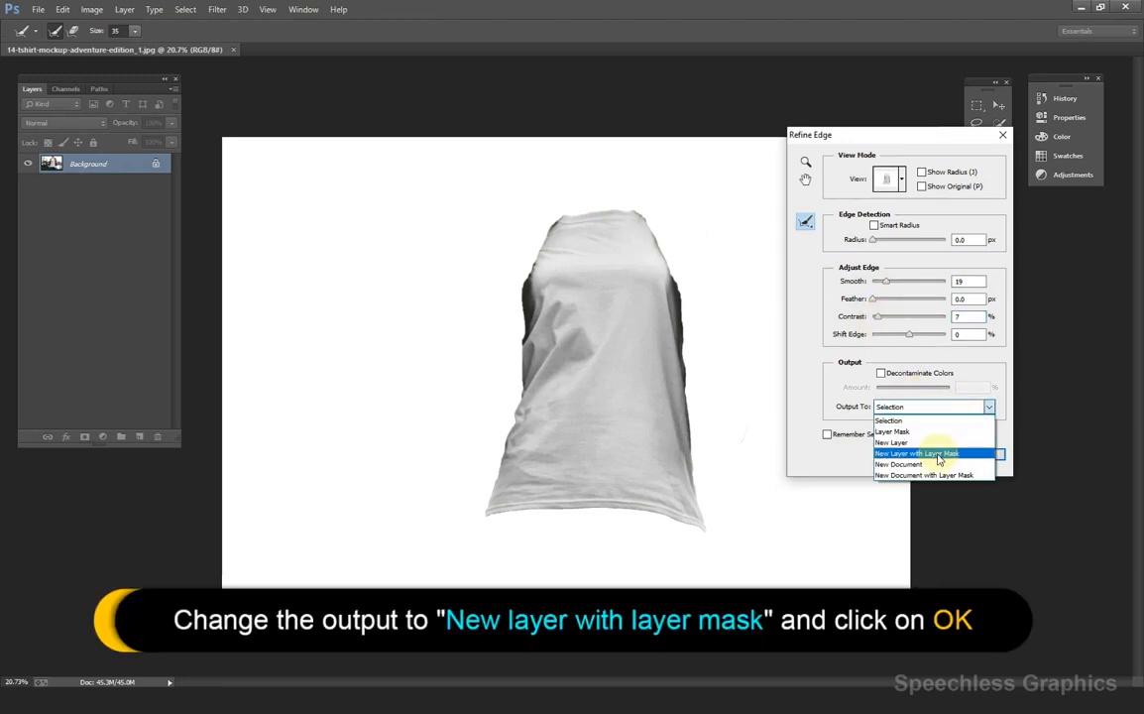
{"action": "left_click", "coordinate": [942, 449]}
{"action": "left_click", "coordinate": [979, 456]}
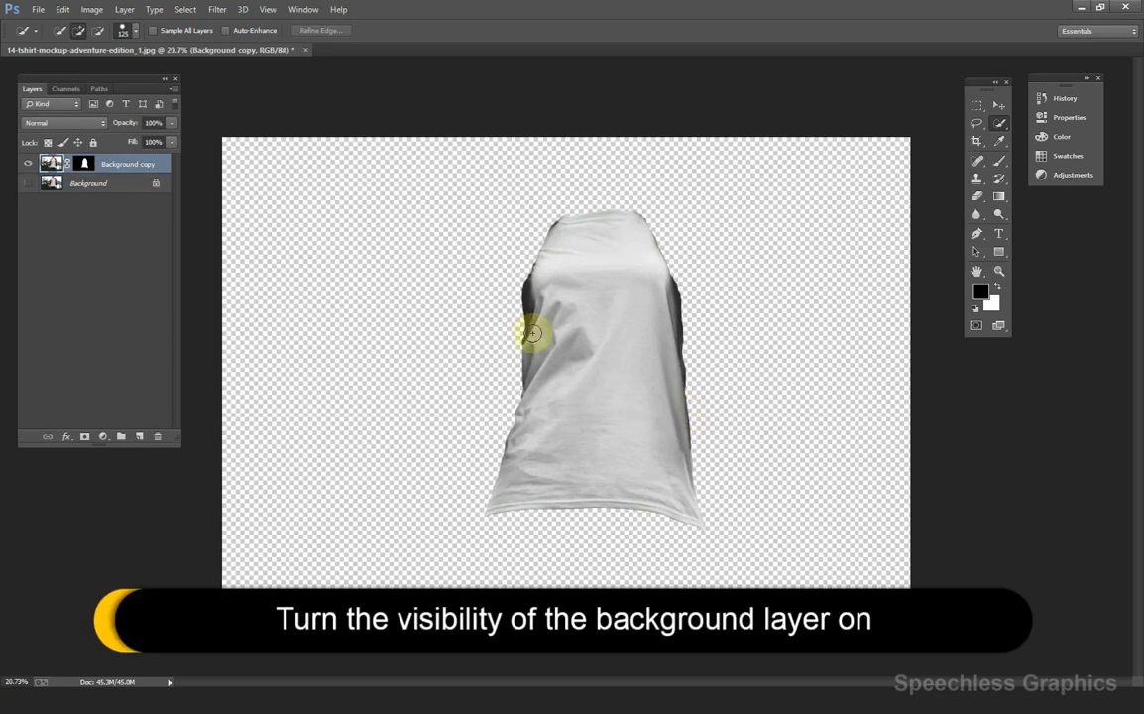
{"action": "left_click", "coordinate": [29, 184]}
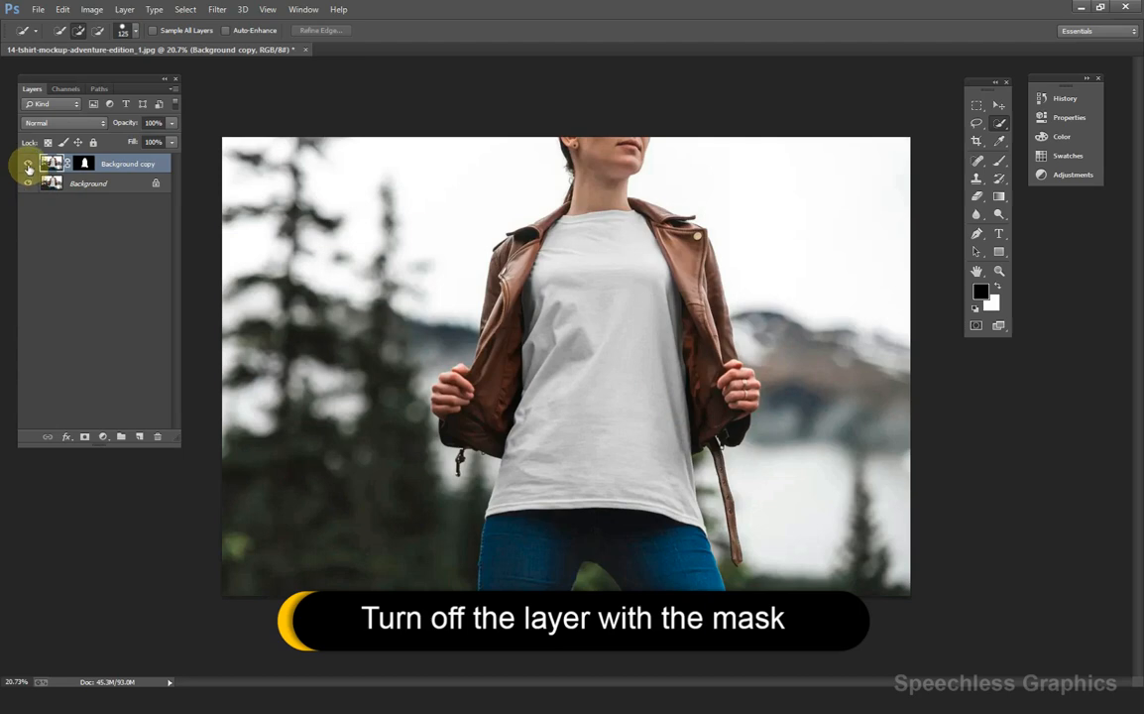
{"action": "left_click", "coordinate": [28, 165]}
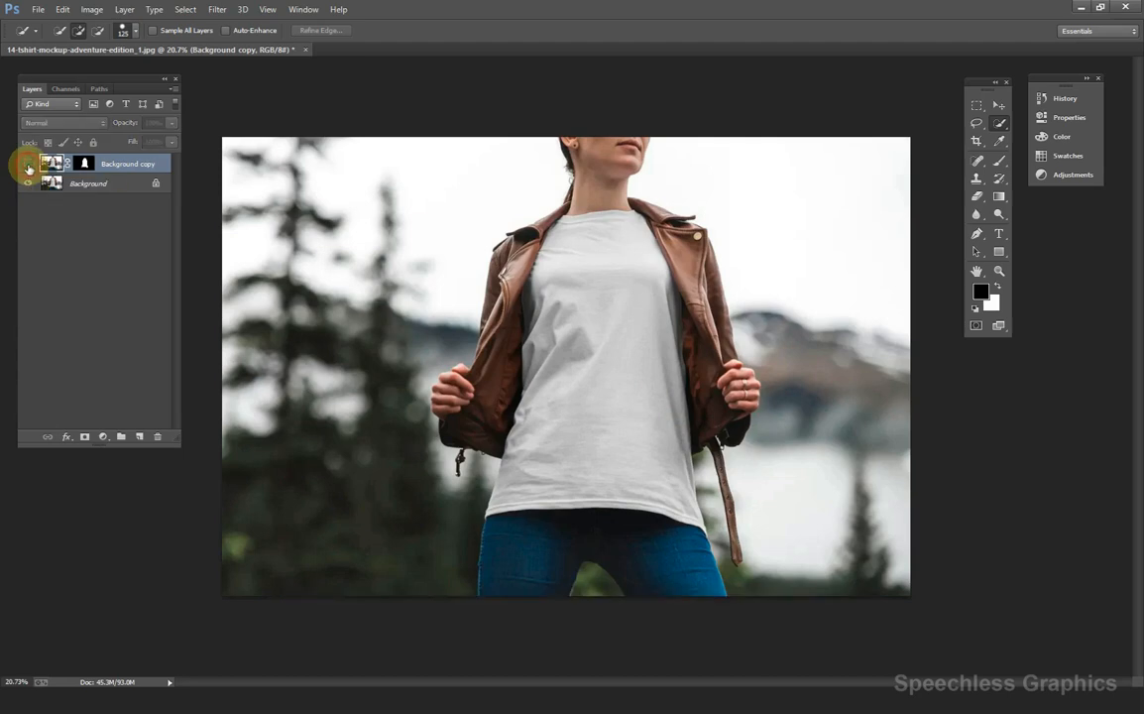
Make the Background layer active, fit the image on screen, and select the Move tool.
{"action": "left_click", "coordinate": [90, 184]}
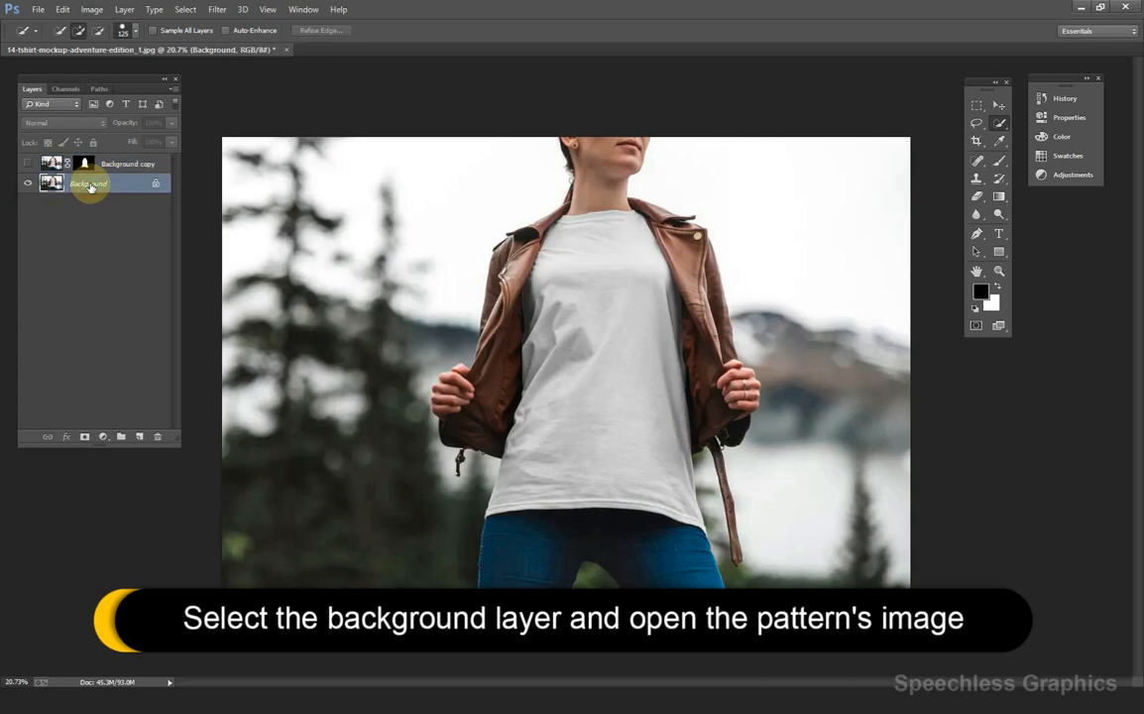
{"action": "key", "text": "ctrl+0"}
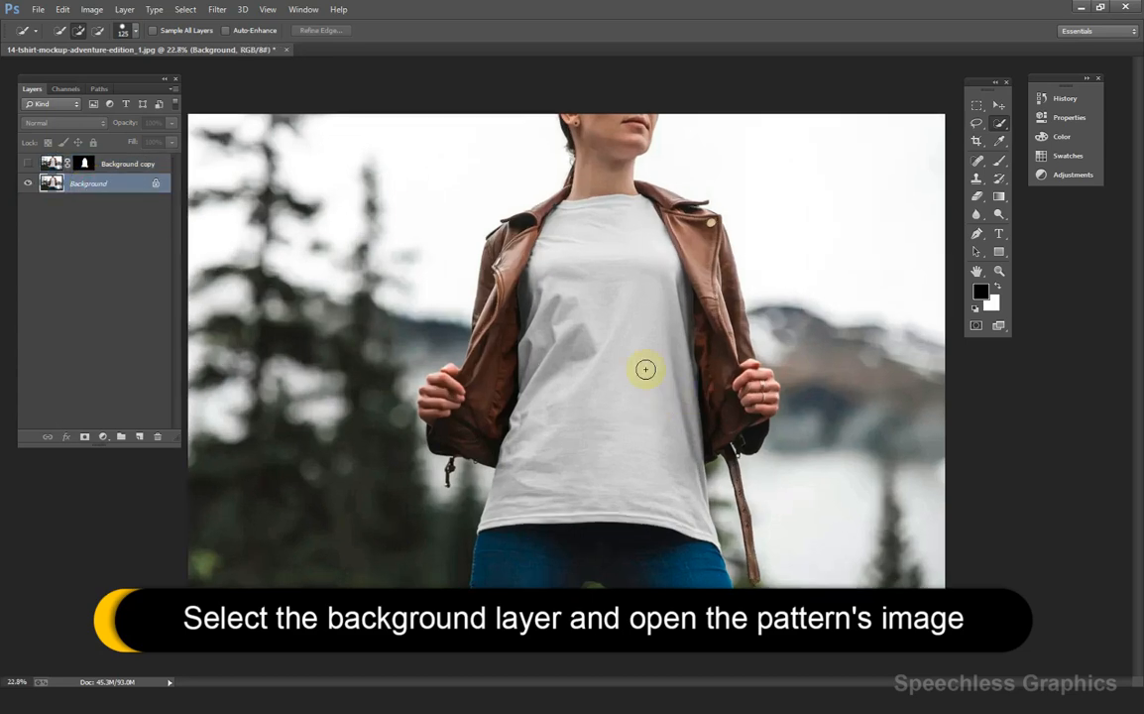
{"action": "left_click", "coordinate": [998, 105]}
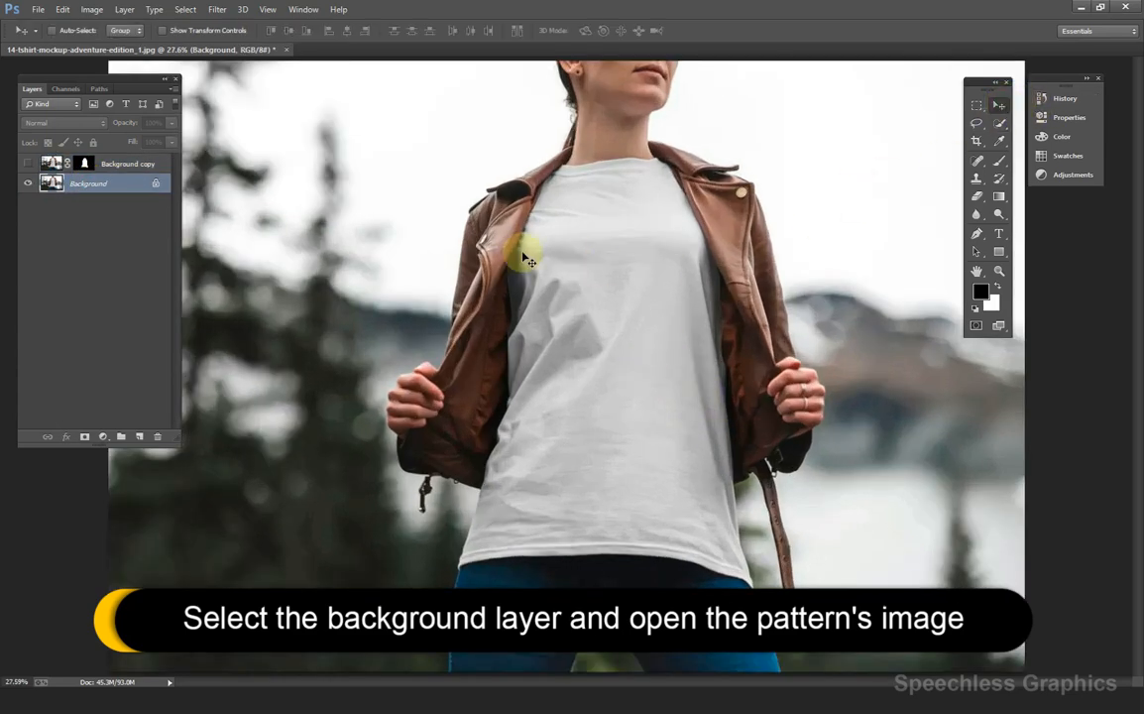
In the Open dialog, browse E: > WORKSHOP > PHOTOSHOP > YOUTUBE PRODUCTIONS > GRAPHIC DESIGN.
{"action": "left_click", "coordinate": [37, 9]}
{"action": "left_click", "coordinate": [52, 40]}
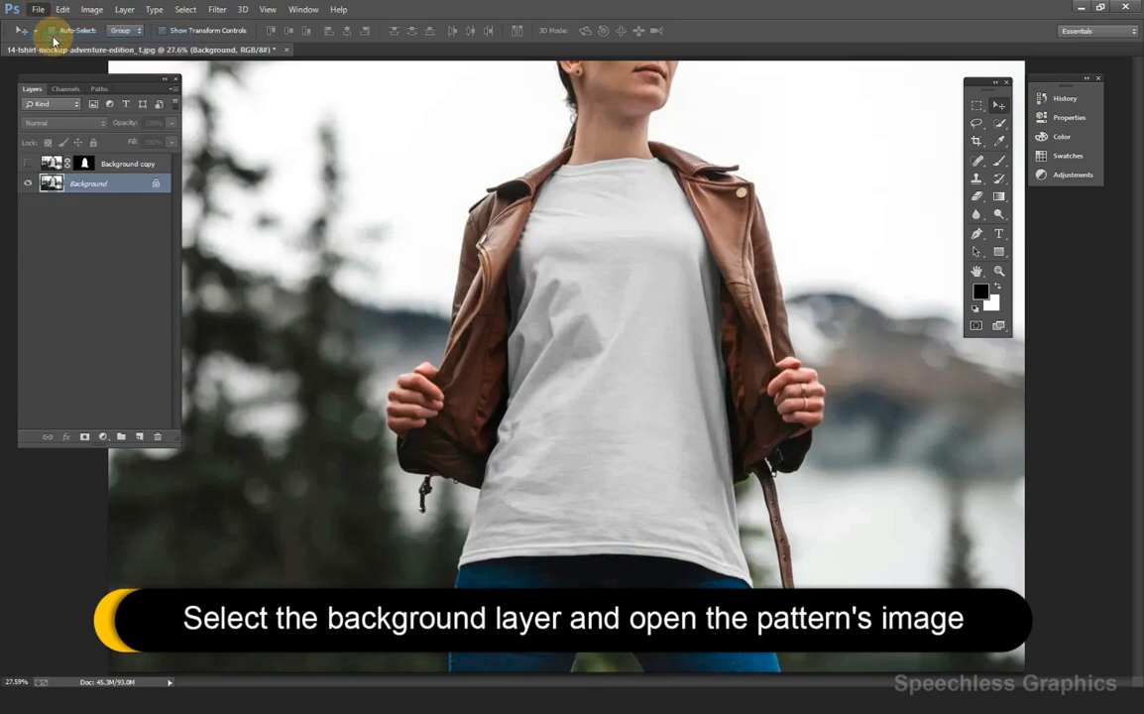
{"action": "scroll", "coordinate": [224, 226], "scroll_direction": "down", "scroll_amount": 3}
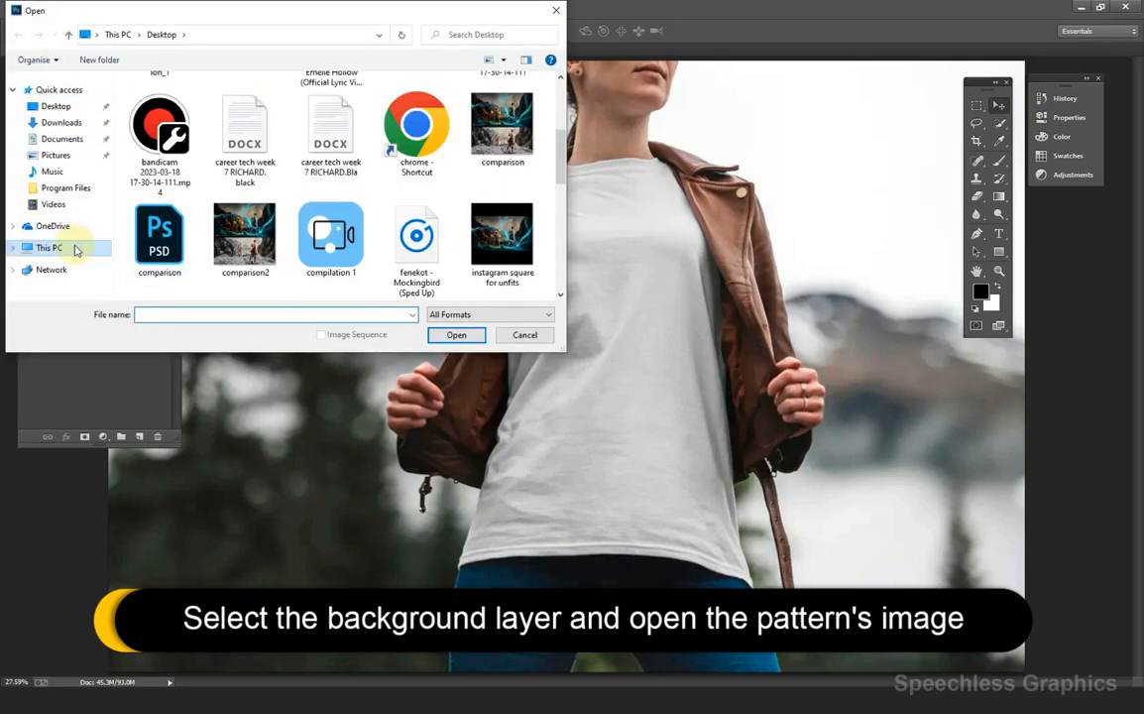
{"action": "left_click", "coordinate": [75, 249]}
{"action": "scroll", "coordinate": [256, 263], "scroll_direction": "down", "scroll_amount": 1}
{"action": "double_click", "coordinate": [258, 290]}
{"action": "scroll", "coordinate": [236, 246], "scroll_direction": "down", "scroll_amount": 4}
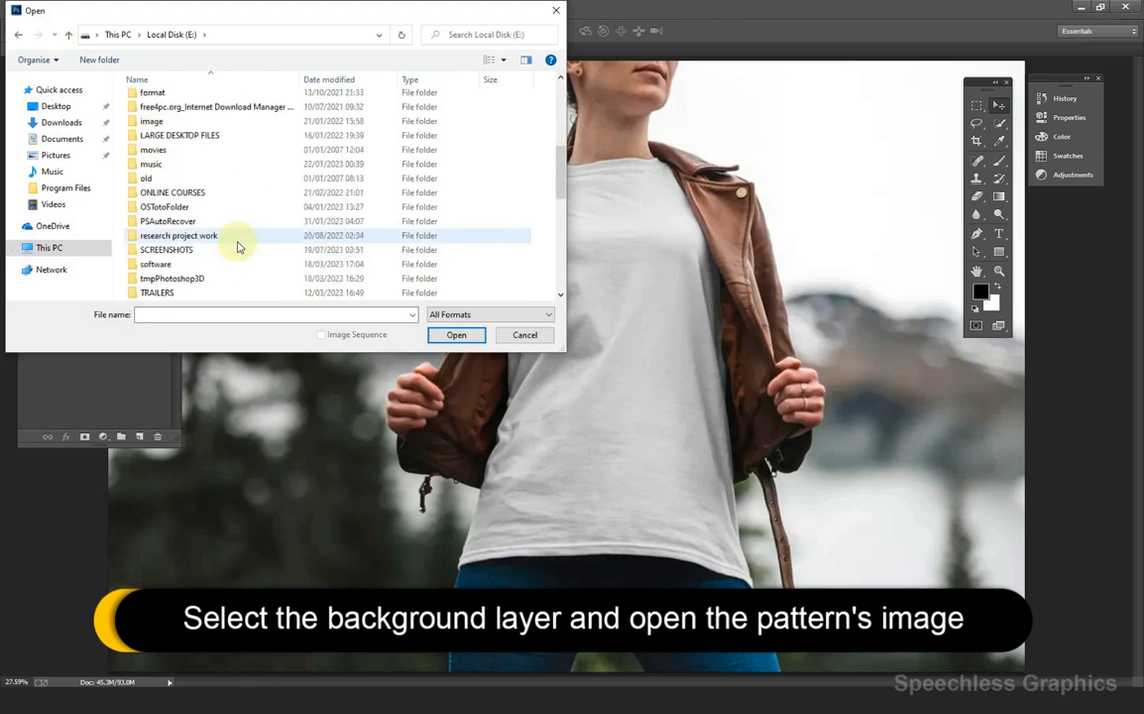
{"action": "scroll", "coordinate": [237, 247], "scroll_direction": "down", "scroll_amount": 2}
{"action": "double_click", "coordinate": [179, 275]}
{"action": "double_click", "coordinate": [168, 243]}
{"action": "scroll", "coordinate": [168, 238], "scroll_direction": "down", "scroll_amount": 5}
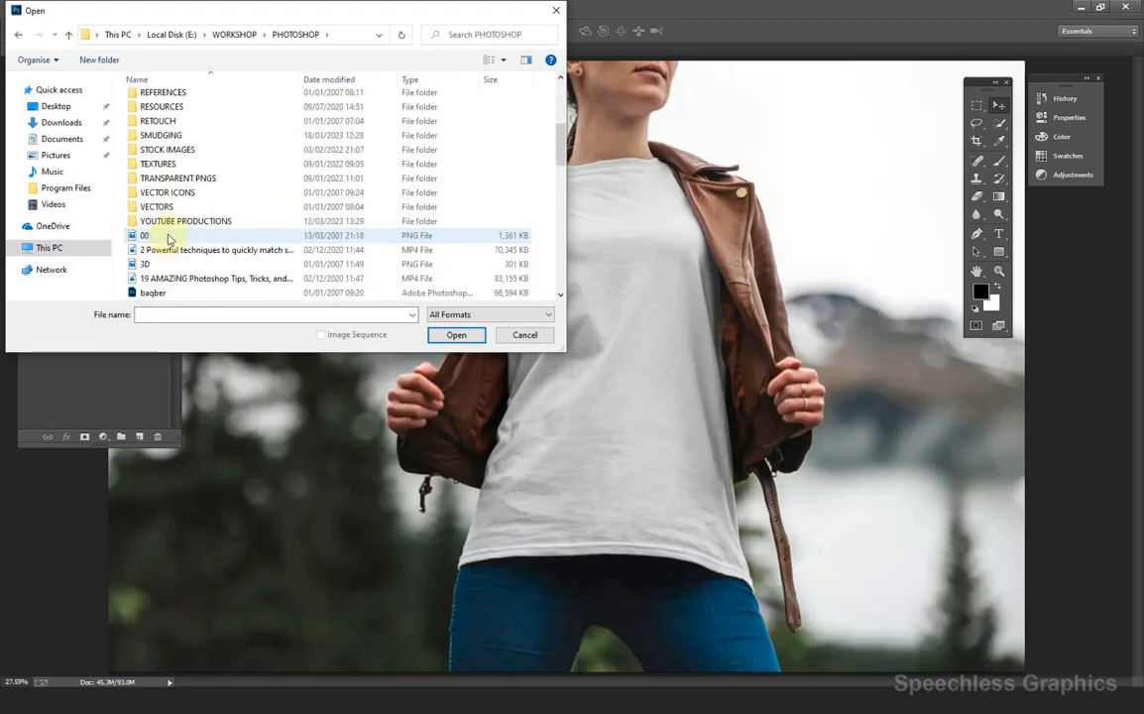
{"action": "double_click", "coordinate": [178, 221]}
{"action": "double_click", "coordinate": [163, 205]}
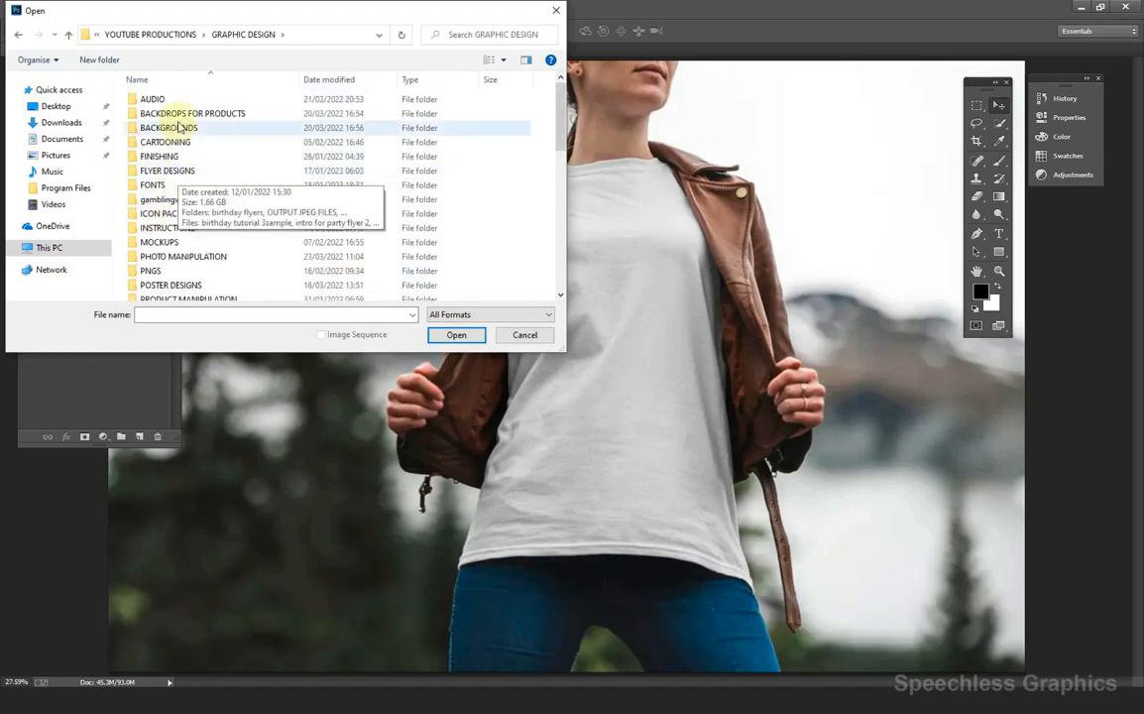
Open 552.jpg from STOCK IMAGES > TEXTURES without colour management.
{"action": "scroll", "coordinate": [171, 199], "scroll_direction": "down", "scroll_amount": 2}
{"action": "double_click", "coordinate": [170, 276]}
{"action": "double_click", "coordinate": [170, 191]}
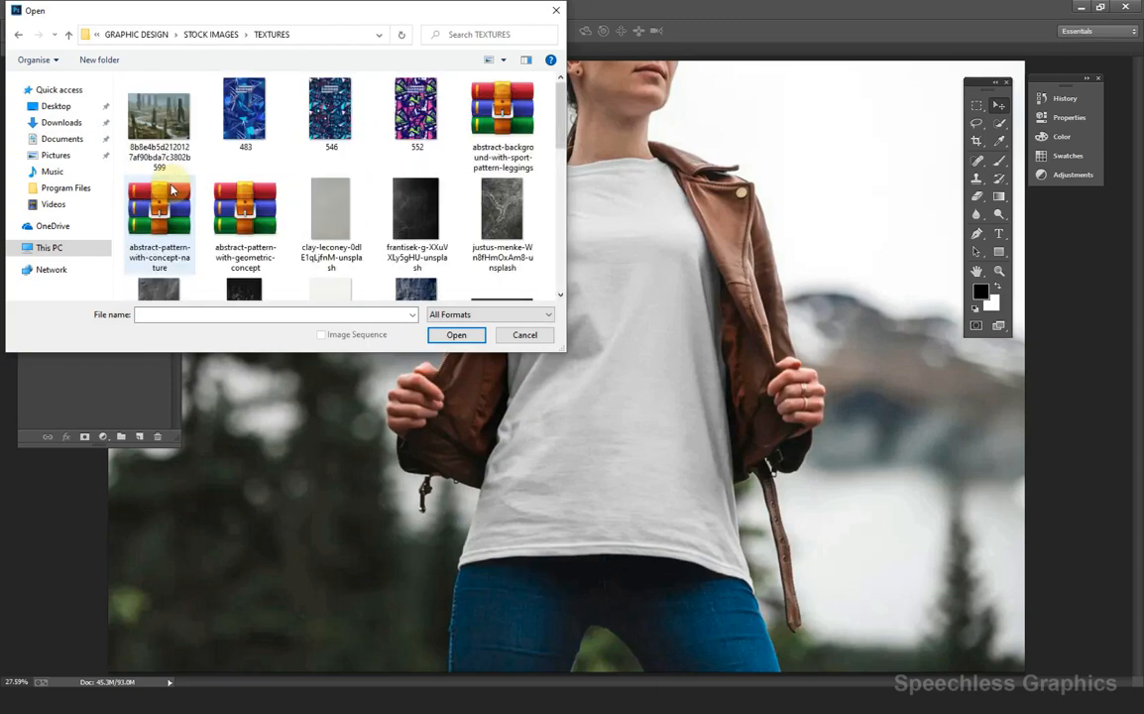
{"action": "left_click", "coordinate": [409, 111]}
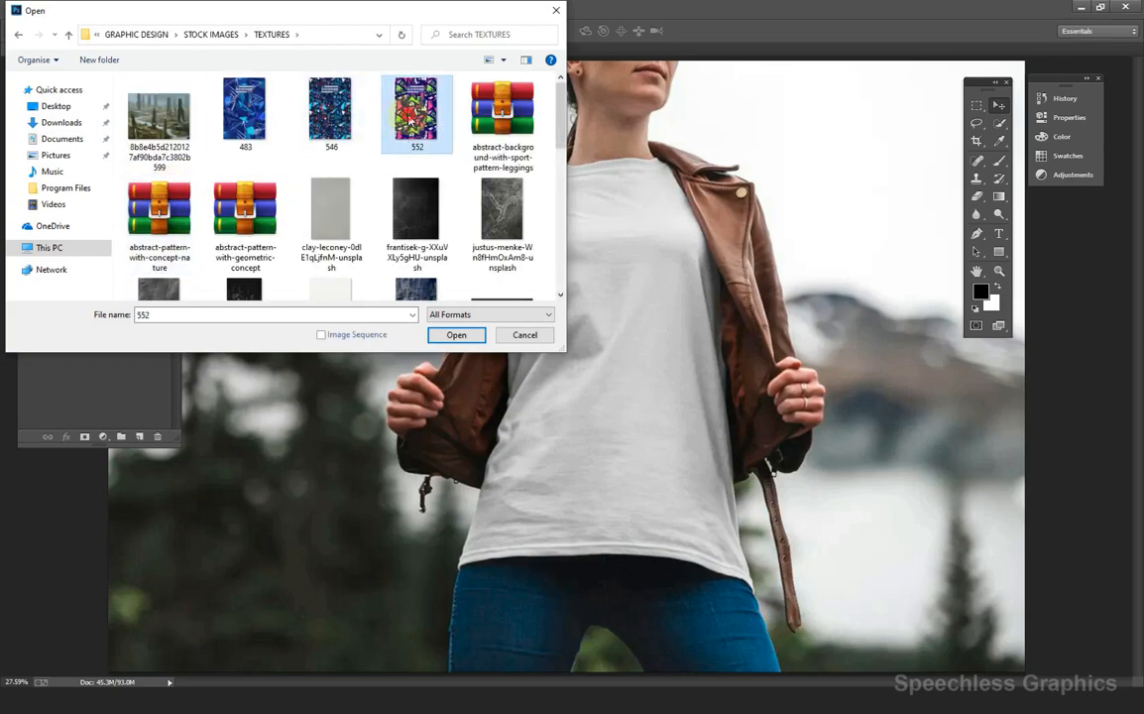
{"action": "double_click", "coordinate": [408, 114]}
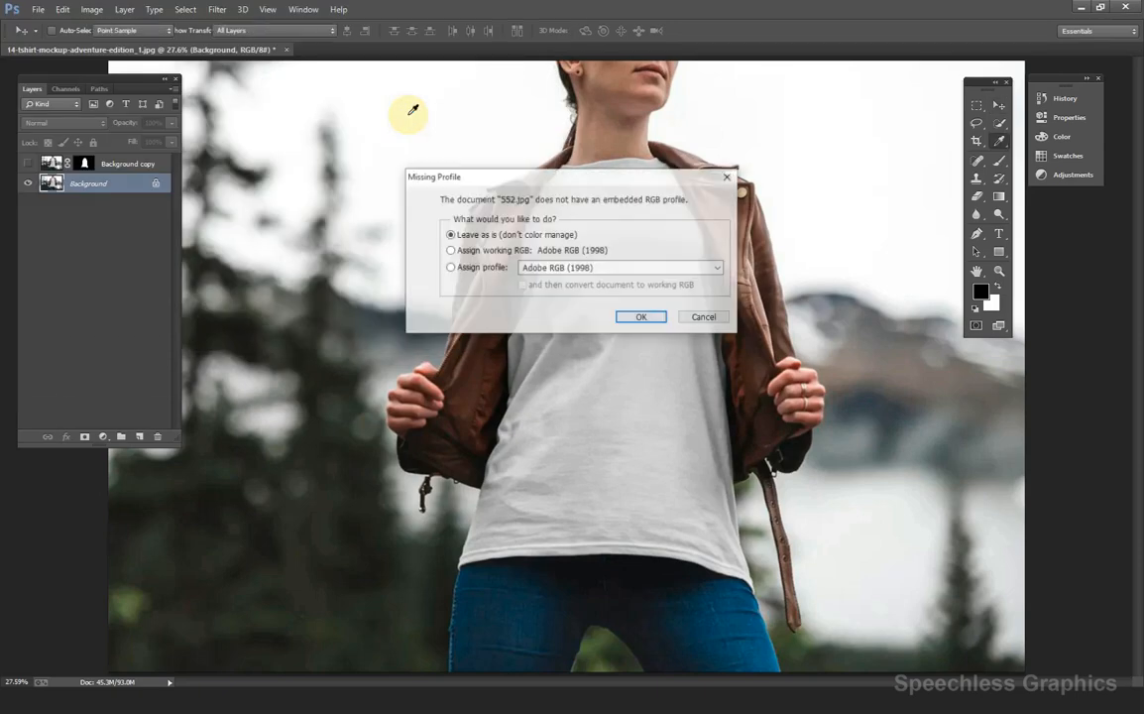
{"action": "left_click", "coordinate": [635, 316]}
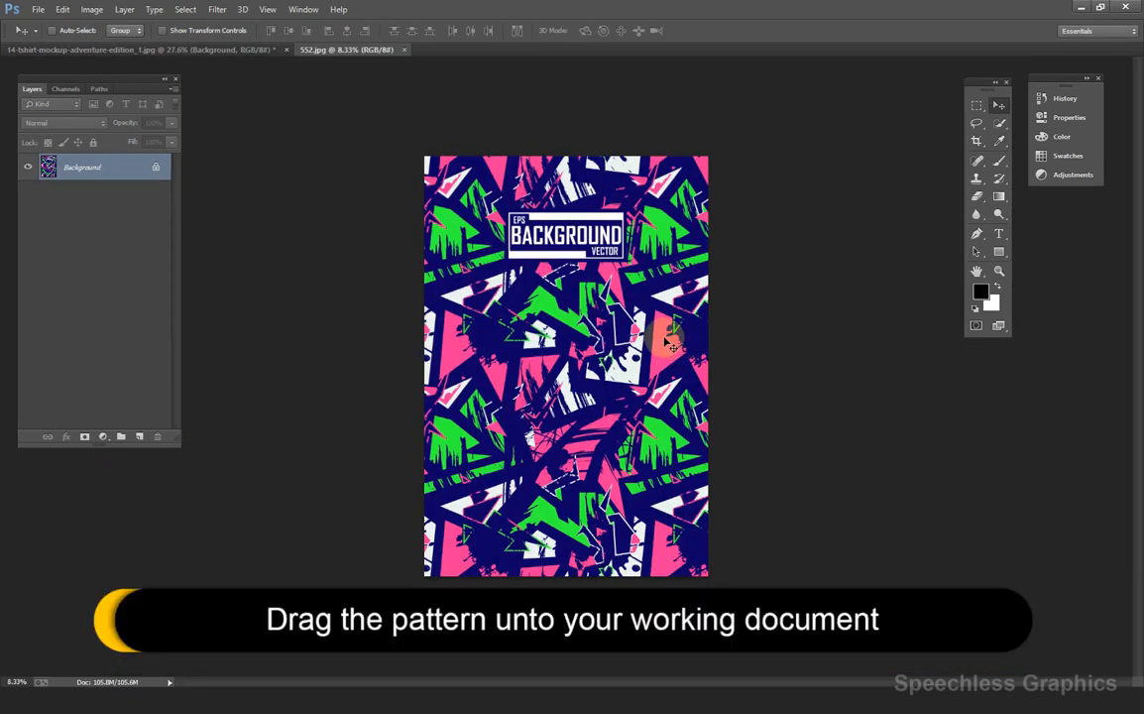
Drag the whole 552.jpg pattern into the T-shirt mockup as Layer 1 and start a transform.
{"action": "key", "text": "ctrl+a"}
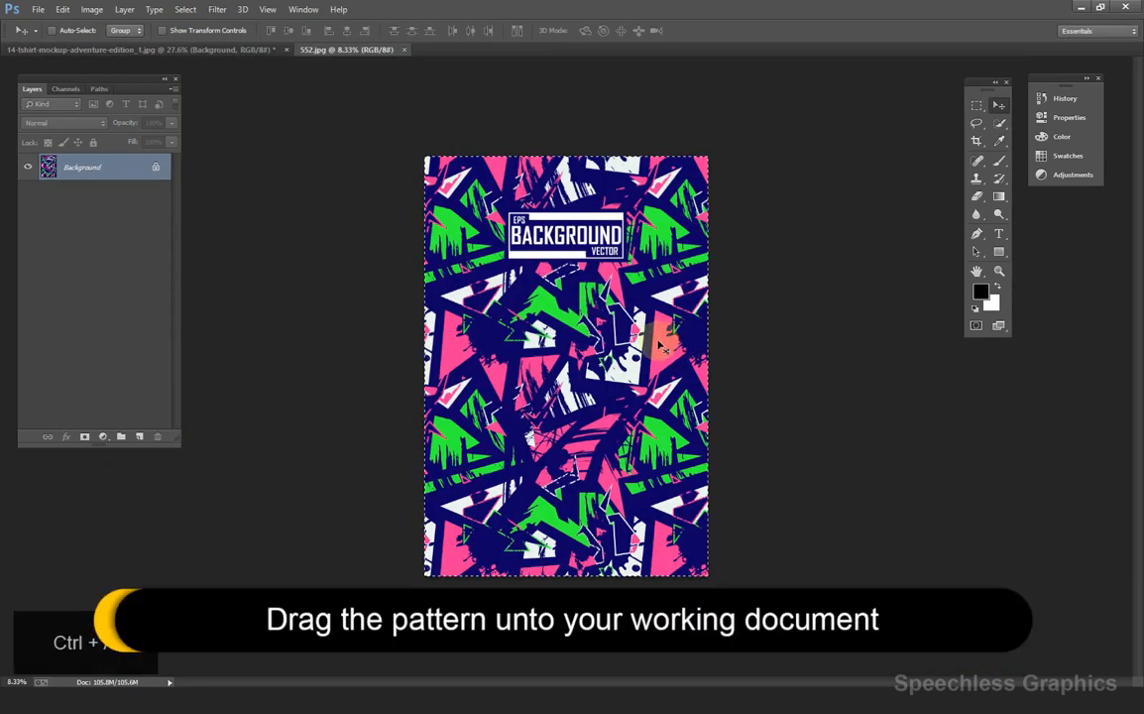
{"action": "left_click_drag", "start_coordinate": [579, 414], "coordinate": [632, 483]}
{"action": "left_click_drag", "start_coordinate": [627, 401], "coordinate": [644, 409]}
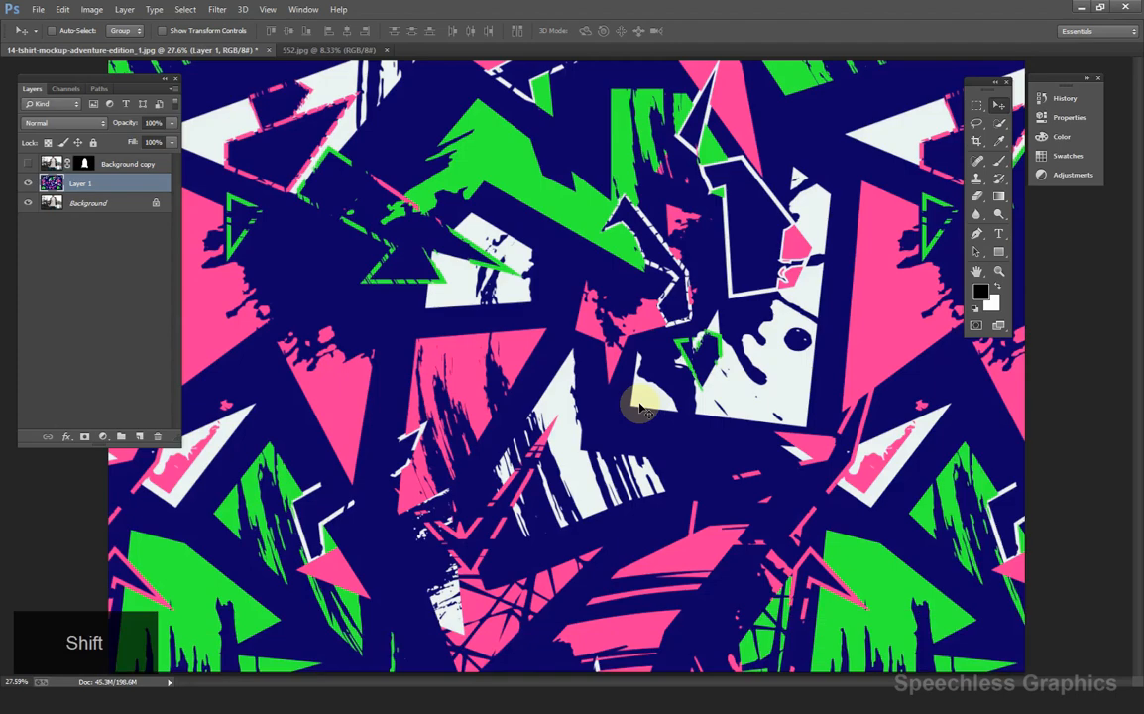
{"action": "scroll", "coordinate": [641, 408], "scroll_direction": "down", "scroll_amount": 2}
{"action": "scroll", "coordinate": [641, 408], "scroll_direction": "down", "scroll_amount": 1}
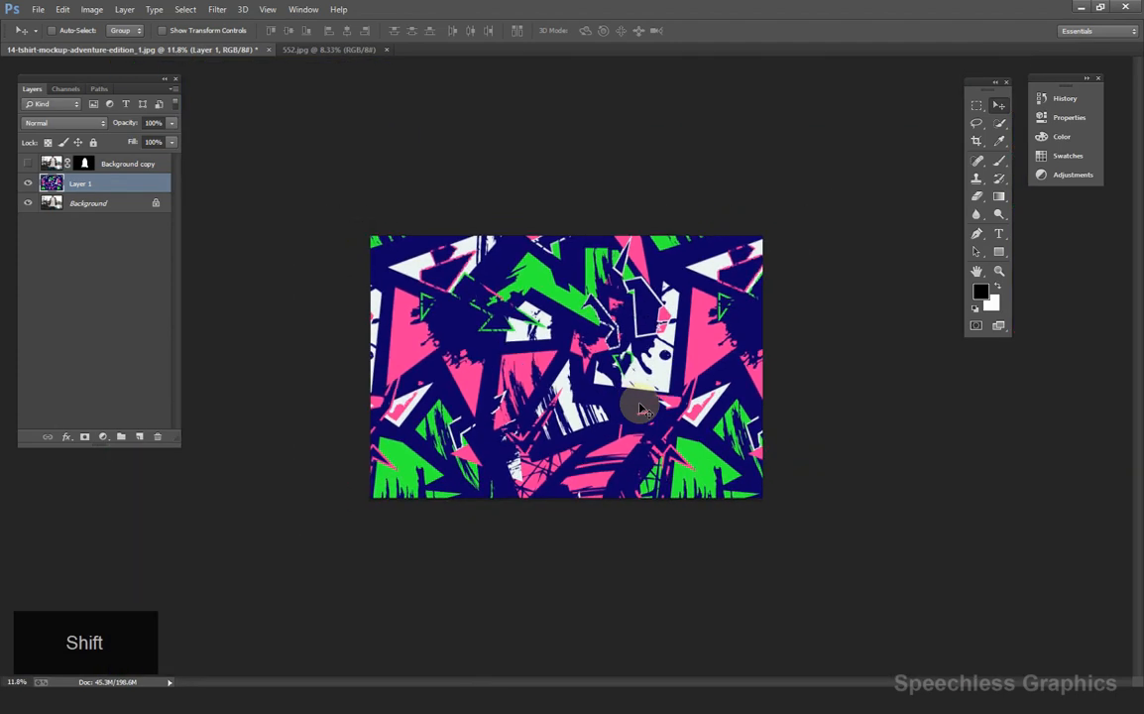
{"action": "key", "text": "ctrl+t"}
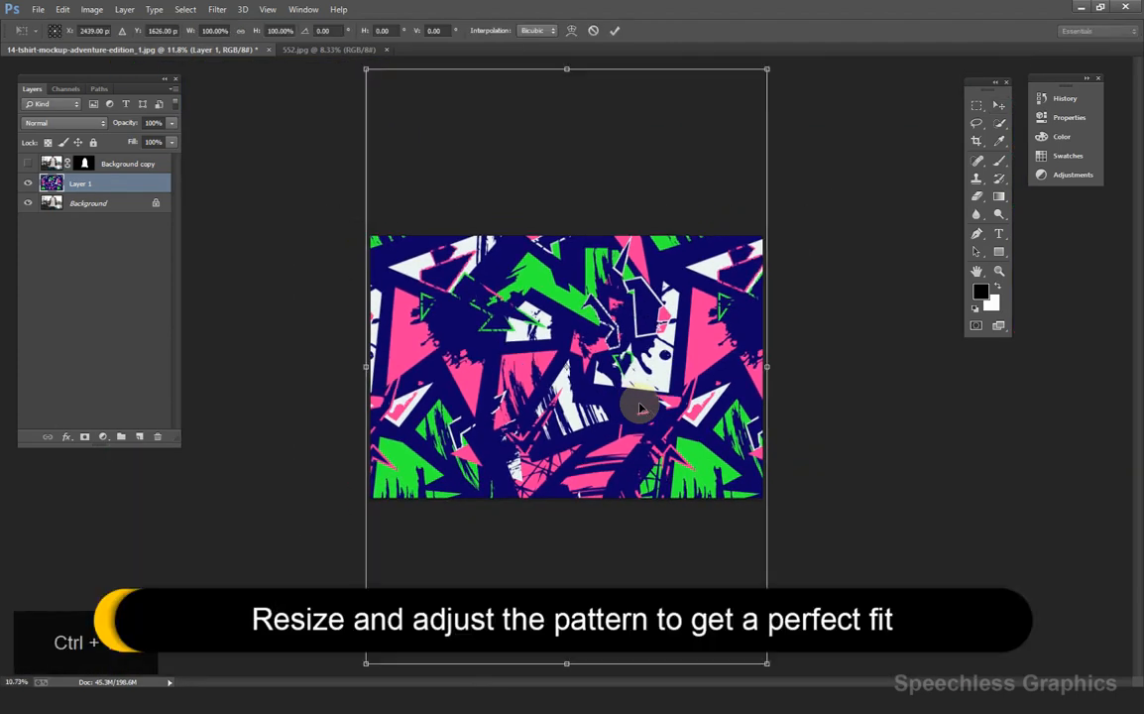
{"action": "key", "text": "ctrl+0"}
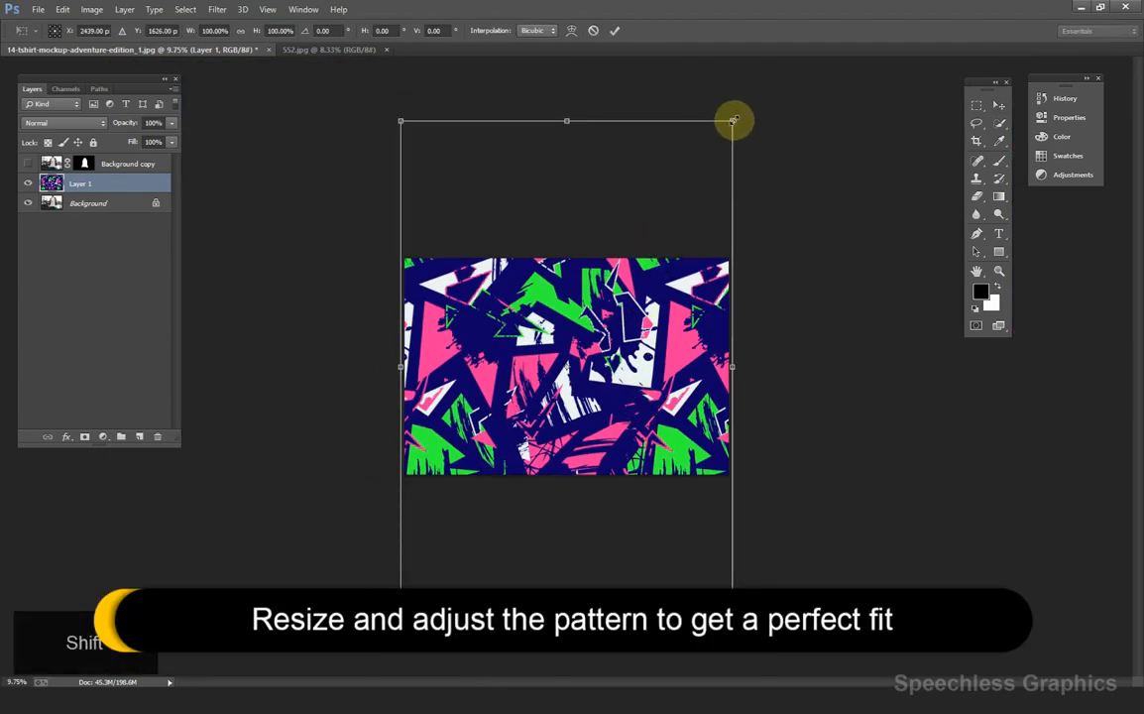
Scale the pattern into a portrait block, flip it vertically, and place it over the torso.
{"action": "left_click_drag", "start_coordinate": [731, 122], "coordinate": [663, 276]}
{"action": "right_click", "coordinate": [579, 378]}
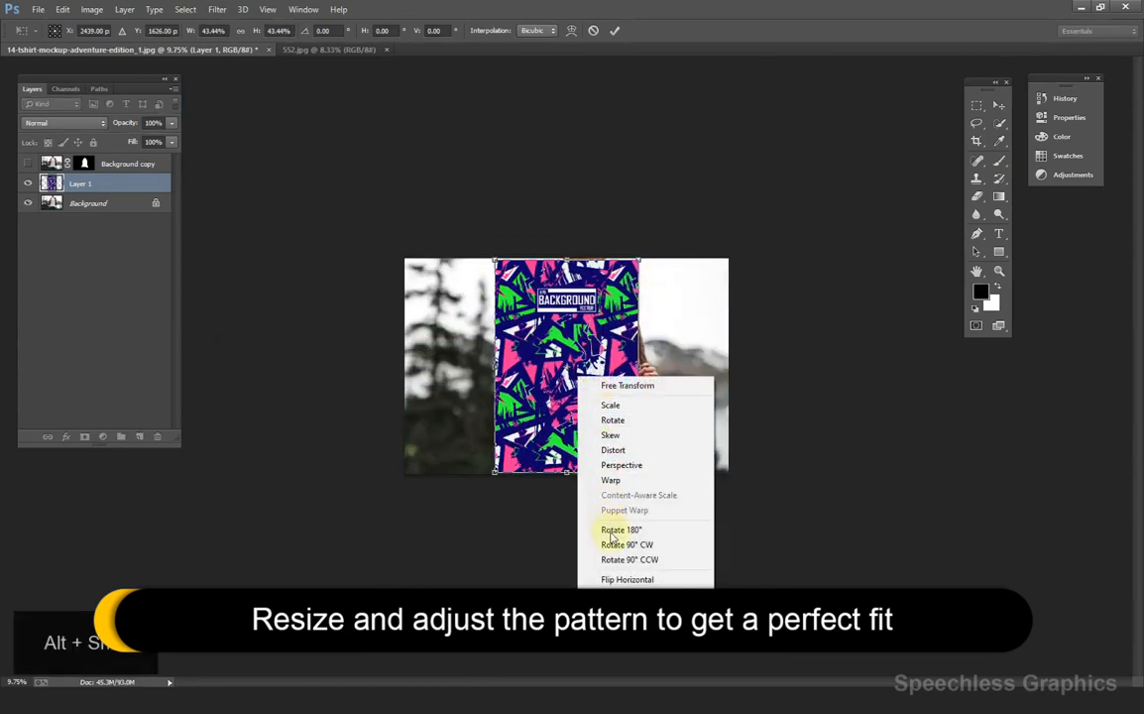
{"action": "left_click", "coordinate": [612, 600]}
{"action": "left_click_drag", "start_coordinate": [594, 355], "coordinate": [617, 378]}
{"action": "left_click", "coordinate": [613, 31]}
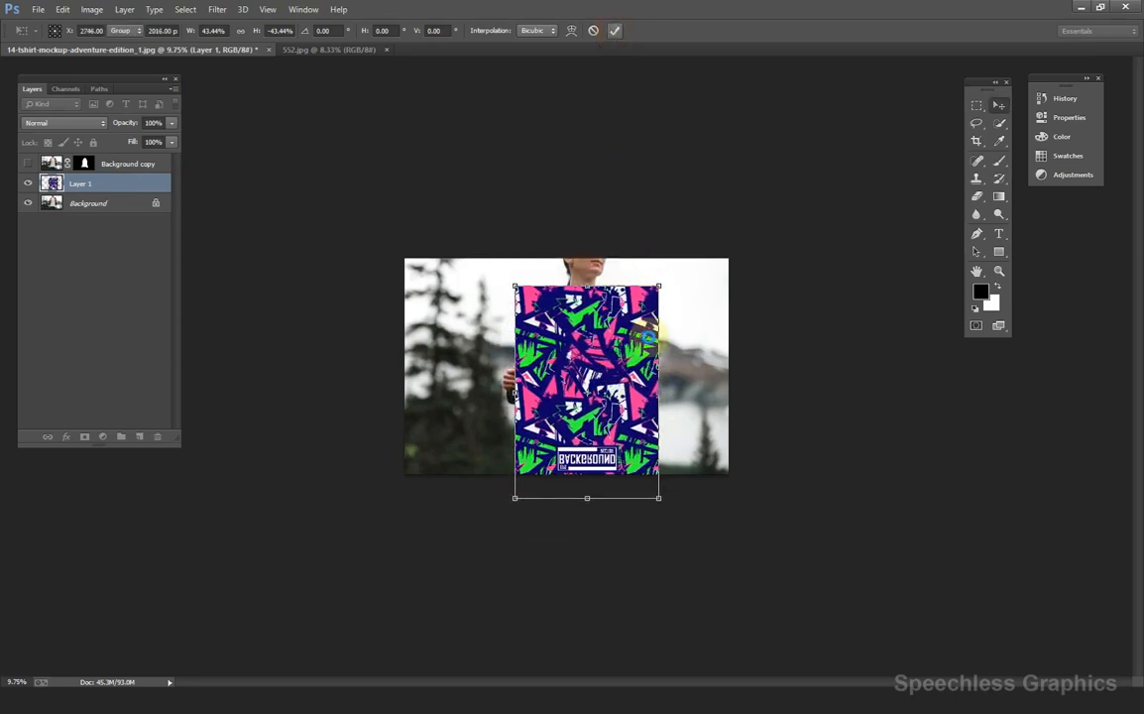
{"action": "scroll", "coordinate": [607, 369], "scroll_direction": "up", "scroll_amount": 3}
{"action": "left_click_drag", "start_coordinate": [605, 373], "coordinate": [626, 292]}
Tilt the pattern about -2.34°, nudge it into position, and return opacity to 100%.
{"action": "key", "text": "ctrl+t"}
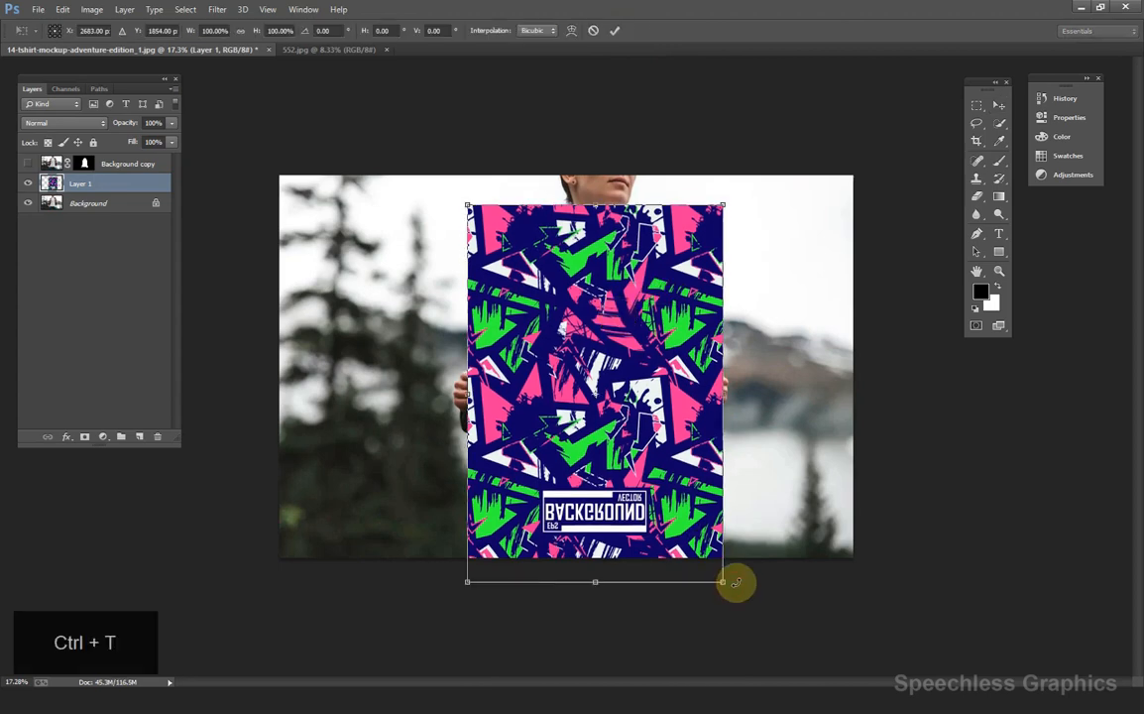
{"action": "left_click_drag", "start_coordinate": [732, 582], "coordinate": [739, 579]}
{"action": "left_click", "coordinate": [614, 30]}
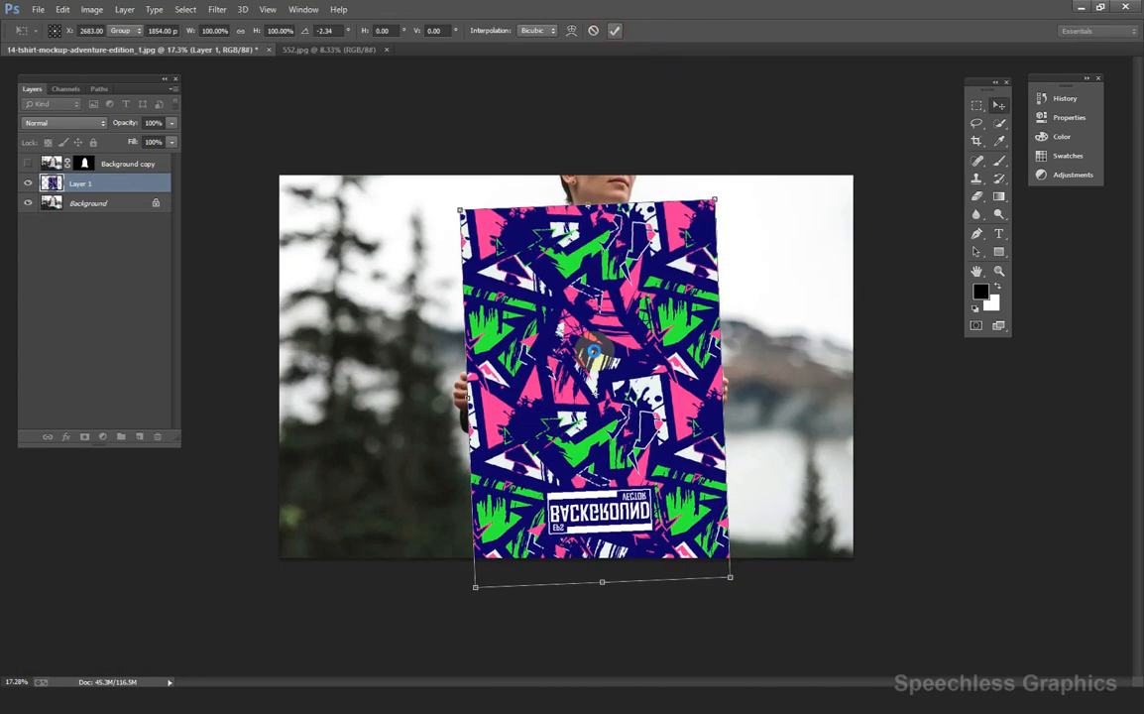
{"action": "left_click_drag", "start_coordinate": [543, 315], "coordinate": [605, 354]}
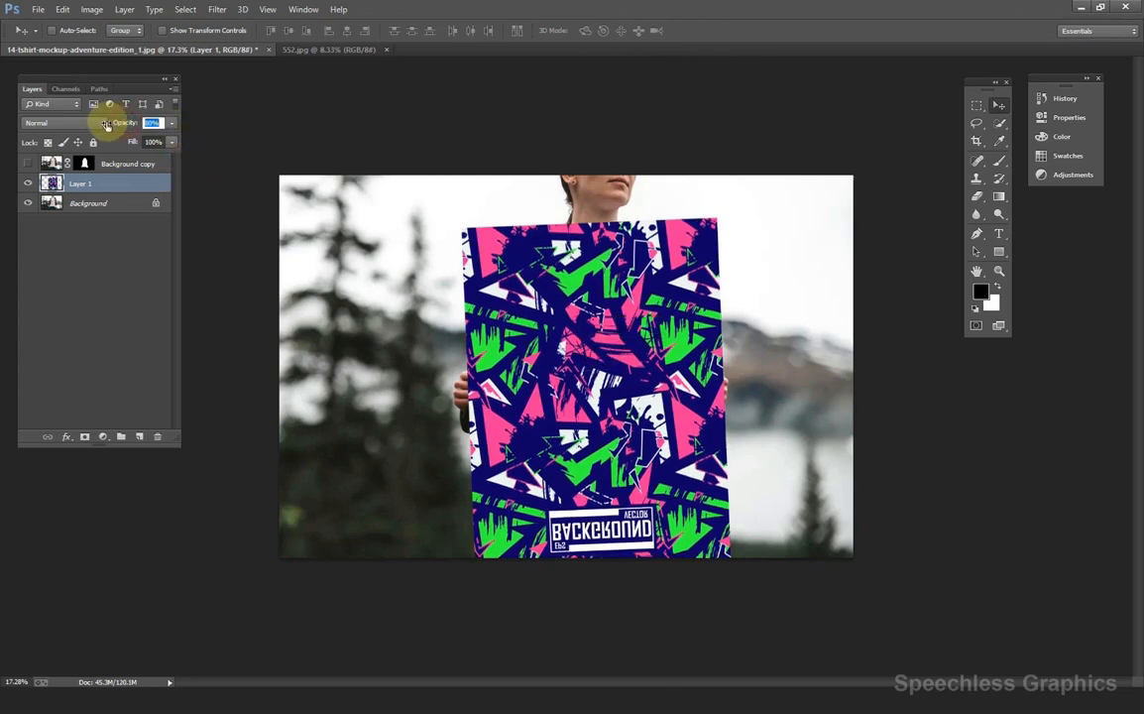
{"action": "left_click_drag", "start_coordinate": [106, 124], "coordinate": [101, 124]}
{"action": "left_click_drag", "start_coordinate": [592, 342], "coordinate": [587, 338]}
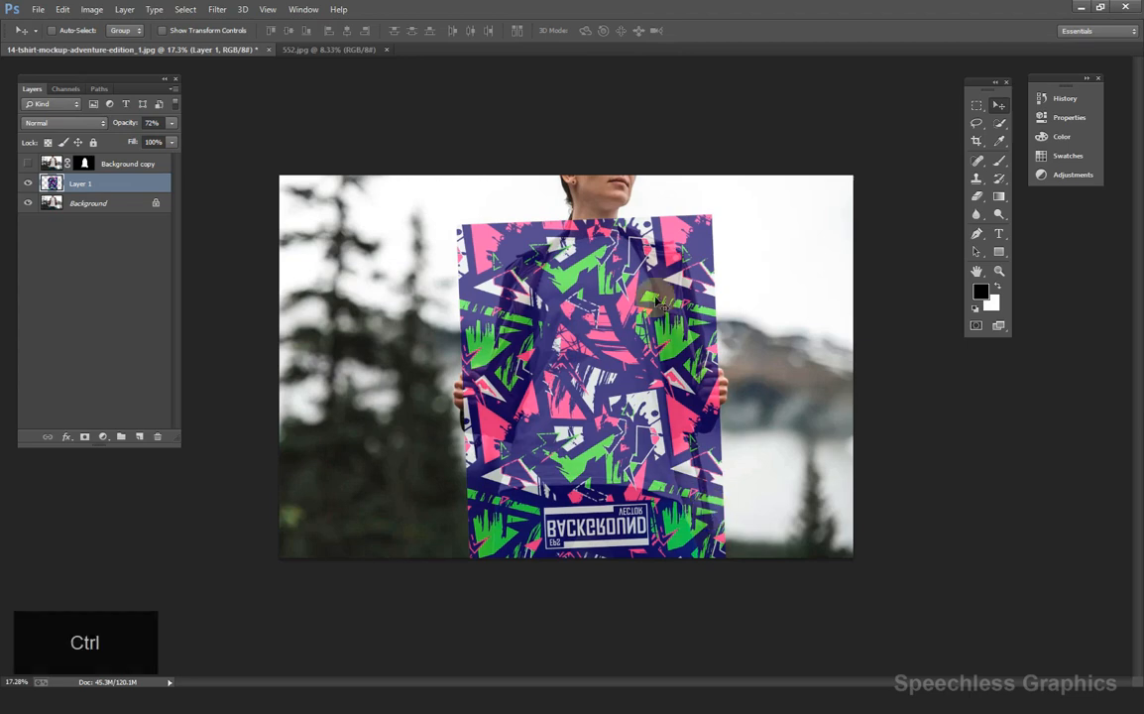
{"action": "left_click_drag", "start_coordinate": [133, 123], "coordinate": [168, 125]}
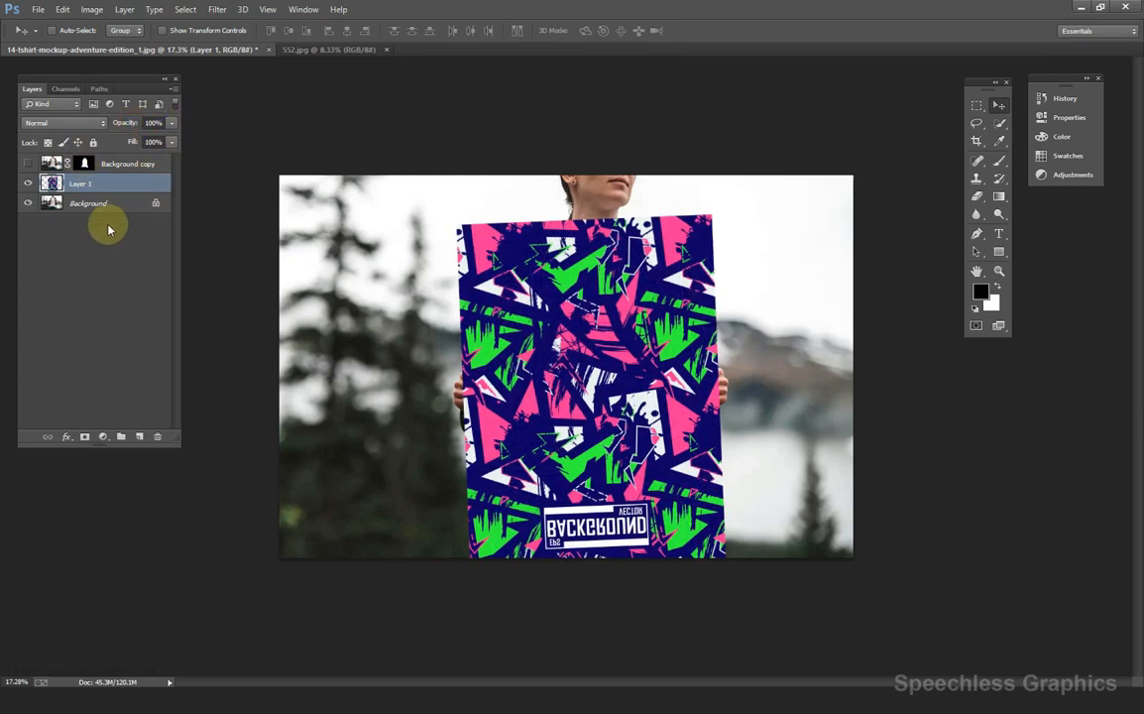
Convert Layer 1 to a smart object and mask it with the Background copy's shirt outline.
{"action": "right_click", "coordinate": [95, 185]}
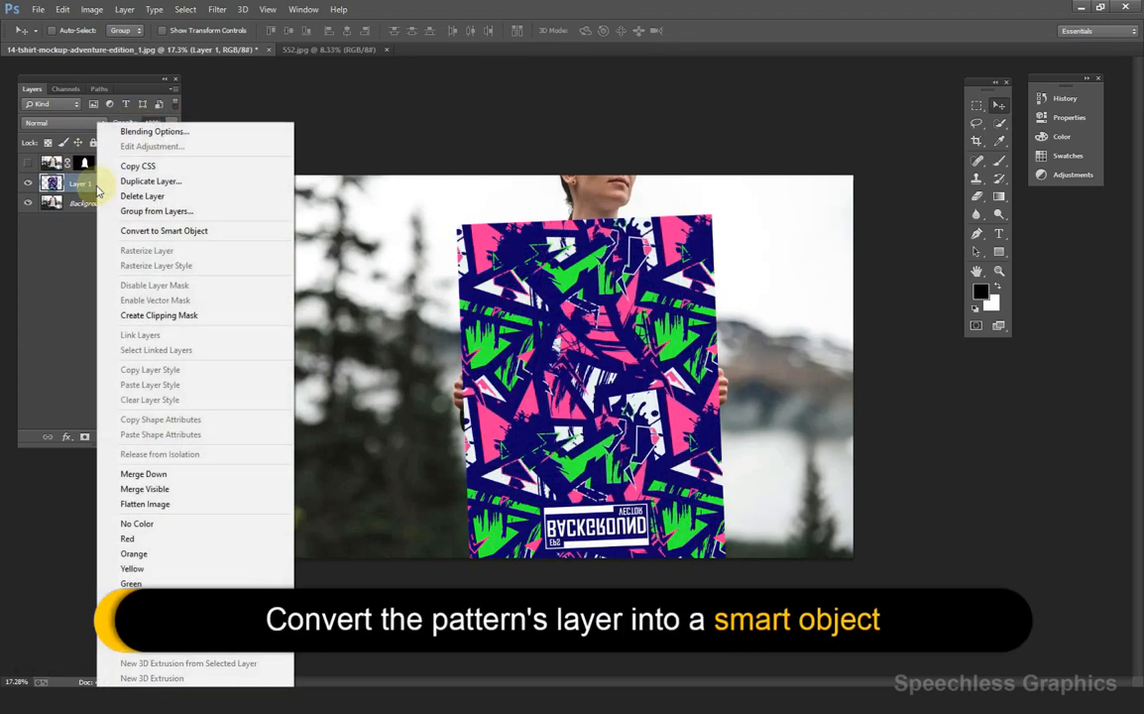
{"action": "left_click", "coordinate": [148, 231]}
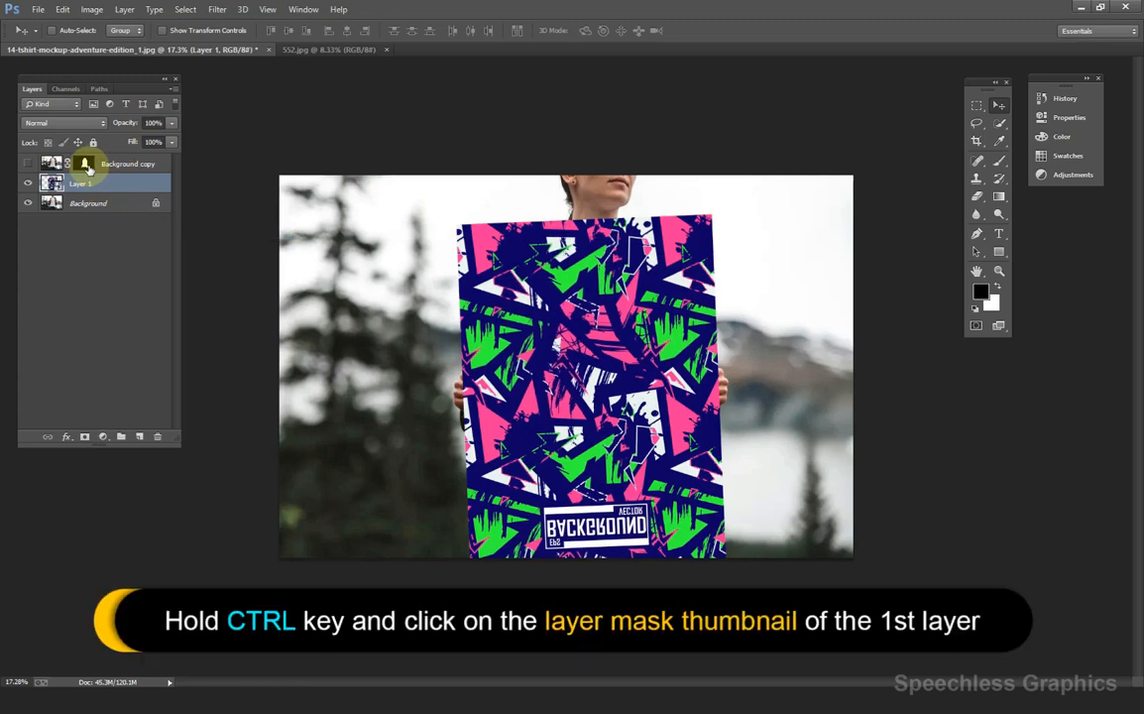
{"action": "key", "text": "ctrl"}
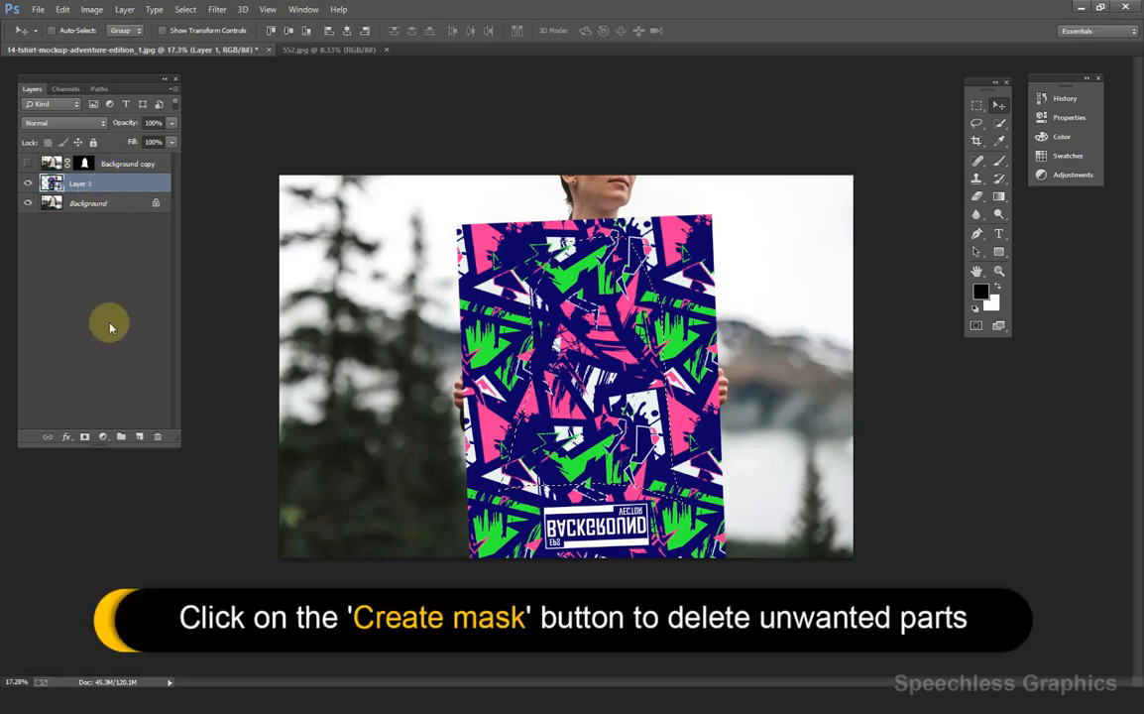
{"action": "left_click", "coordinate": [88, 437]}
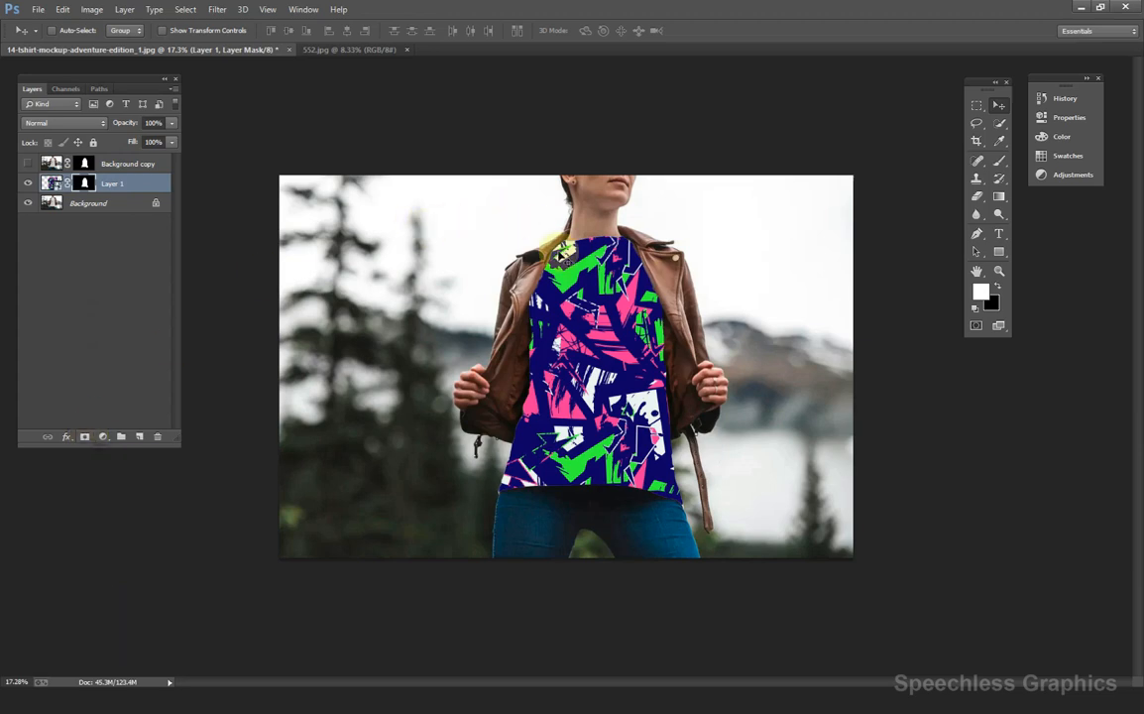
Duplicate the Background copy layer twice and rename the original Background copy to shadows.
{"action": "scroll", "coordinate": [574, 266], "scroll_direction": "up", "scroll_amount": 3}
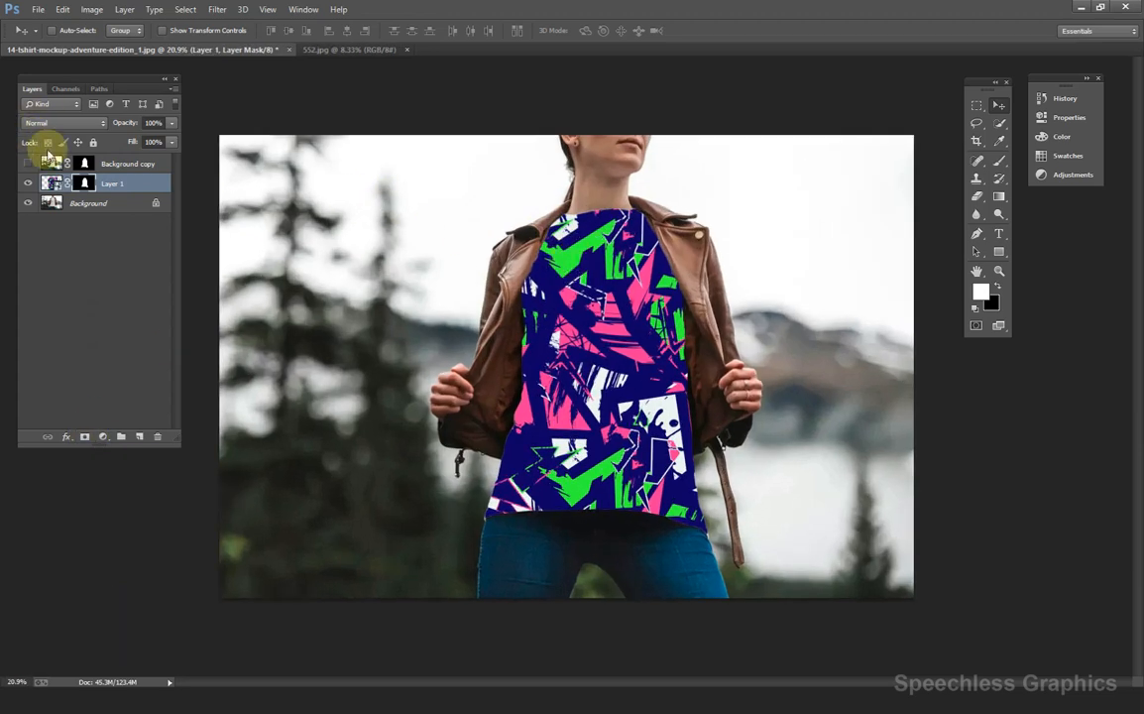
{"action": "left_click", "coordinate": [113, 164]}
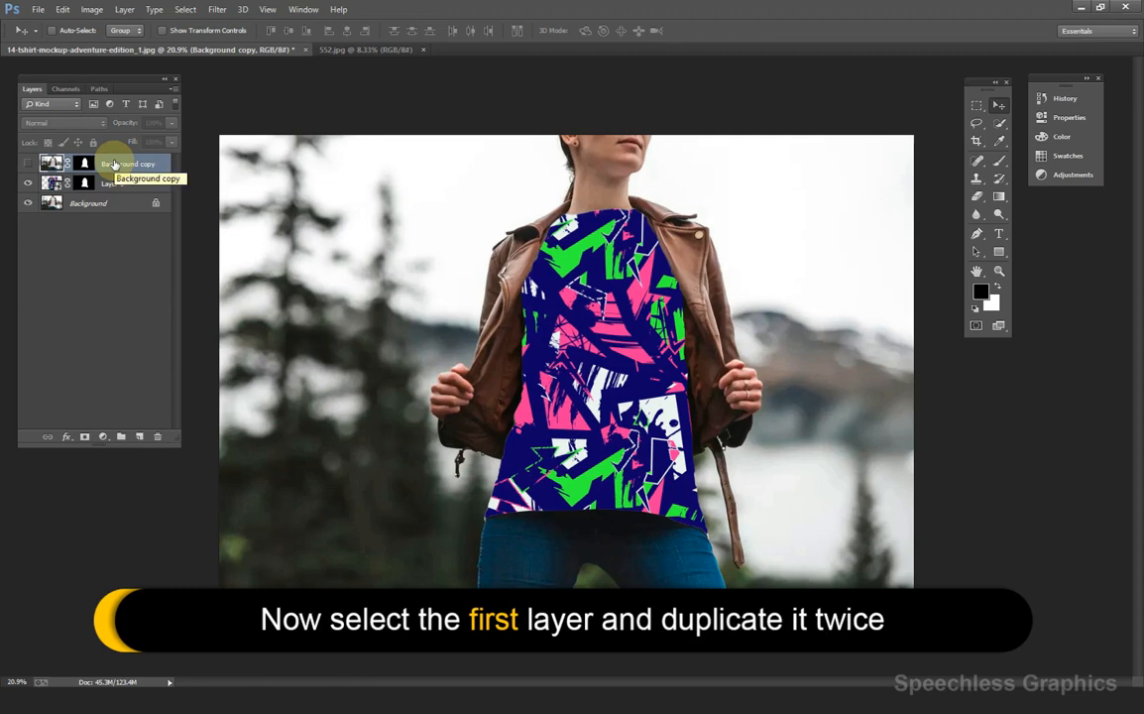
{"action": "key", "text": "ctrl+j"}
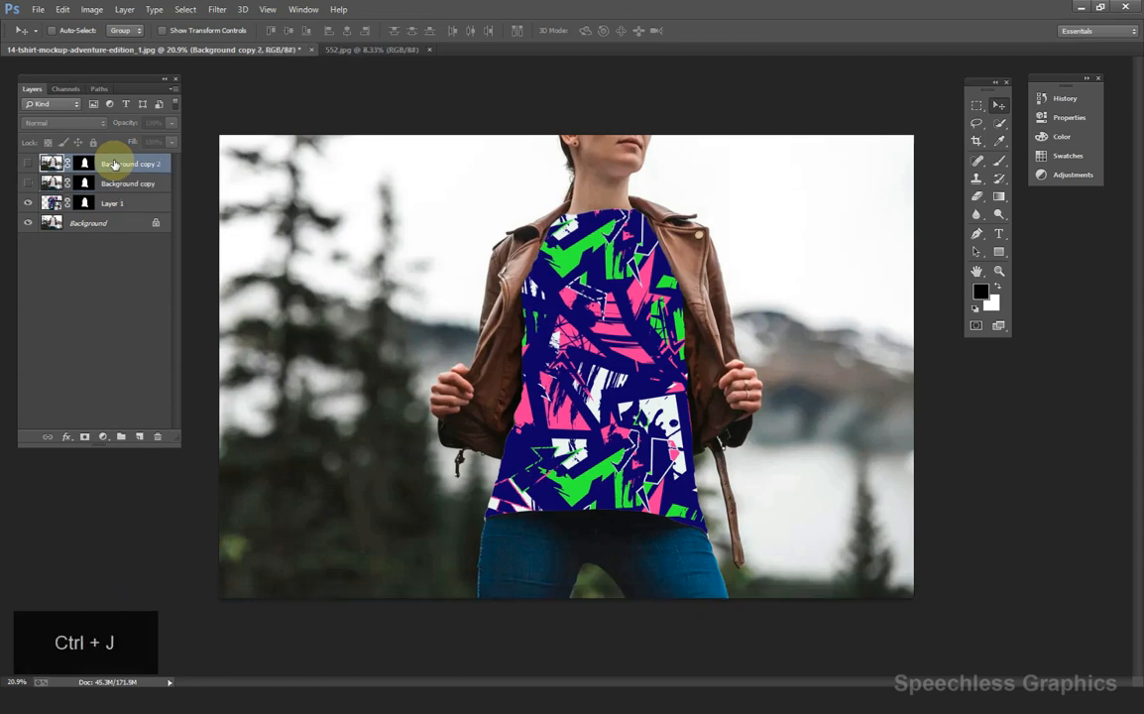
{"action": "key", "text": "ctrl+j"}
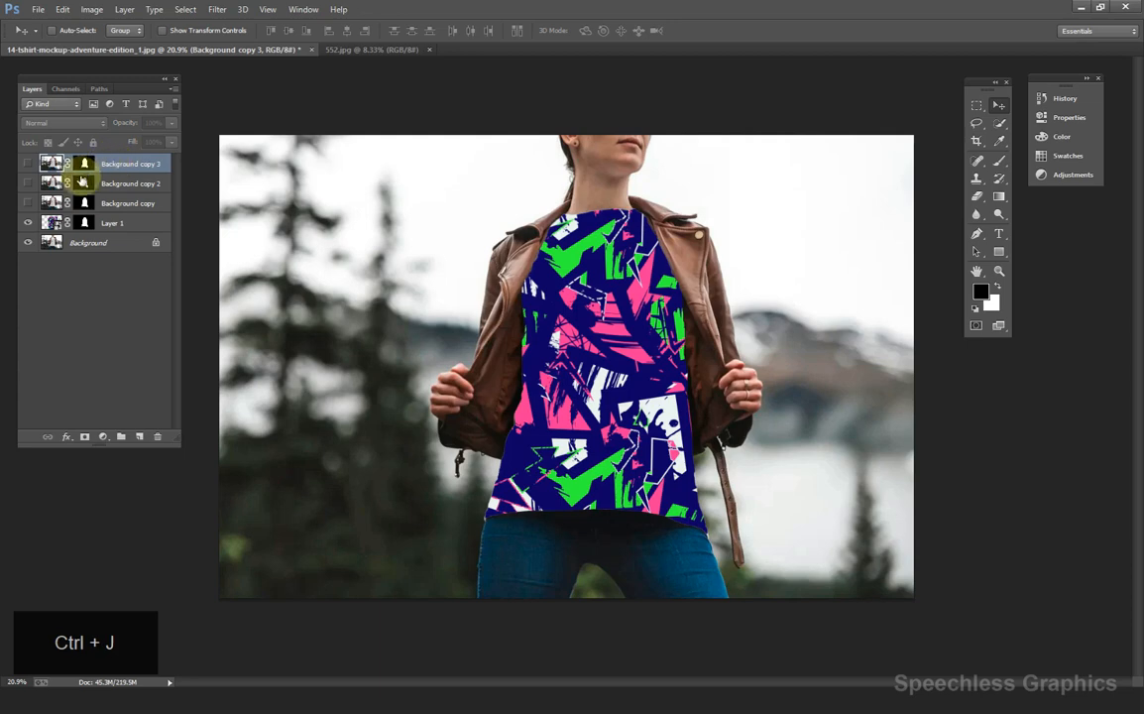
{"action": "left_click", "coordinate": [134, 208]}
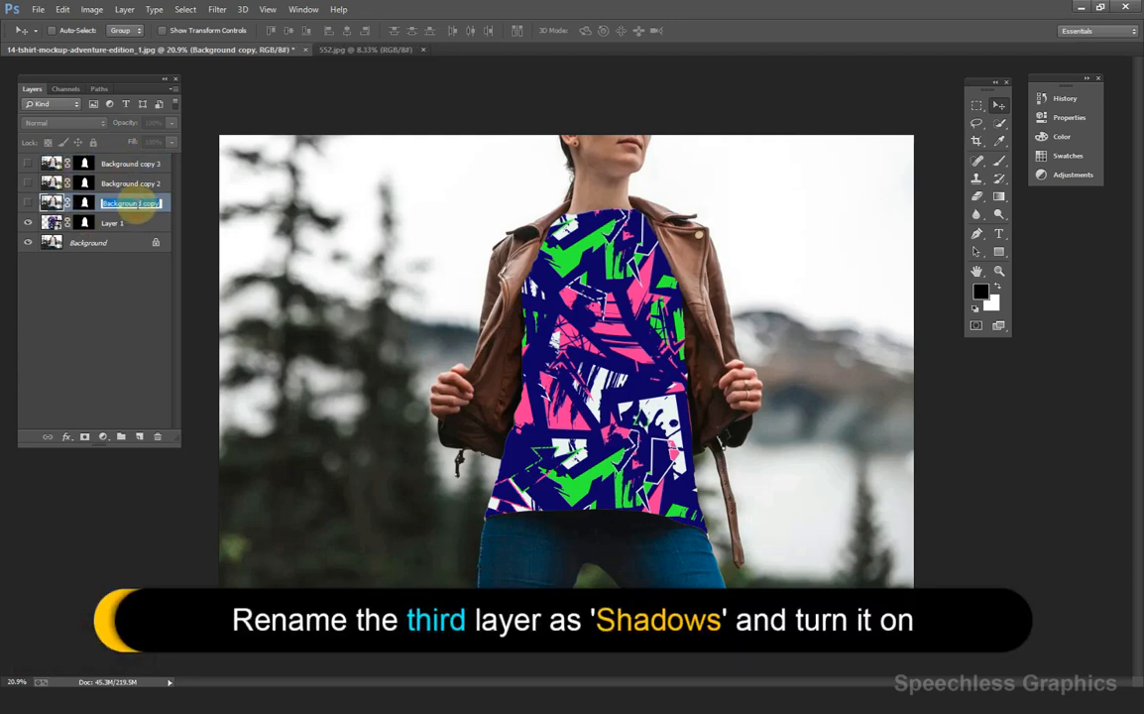
{"action": "type", "text": "Sh"}
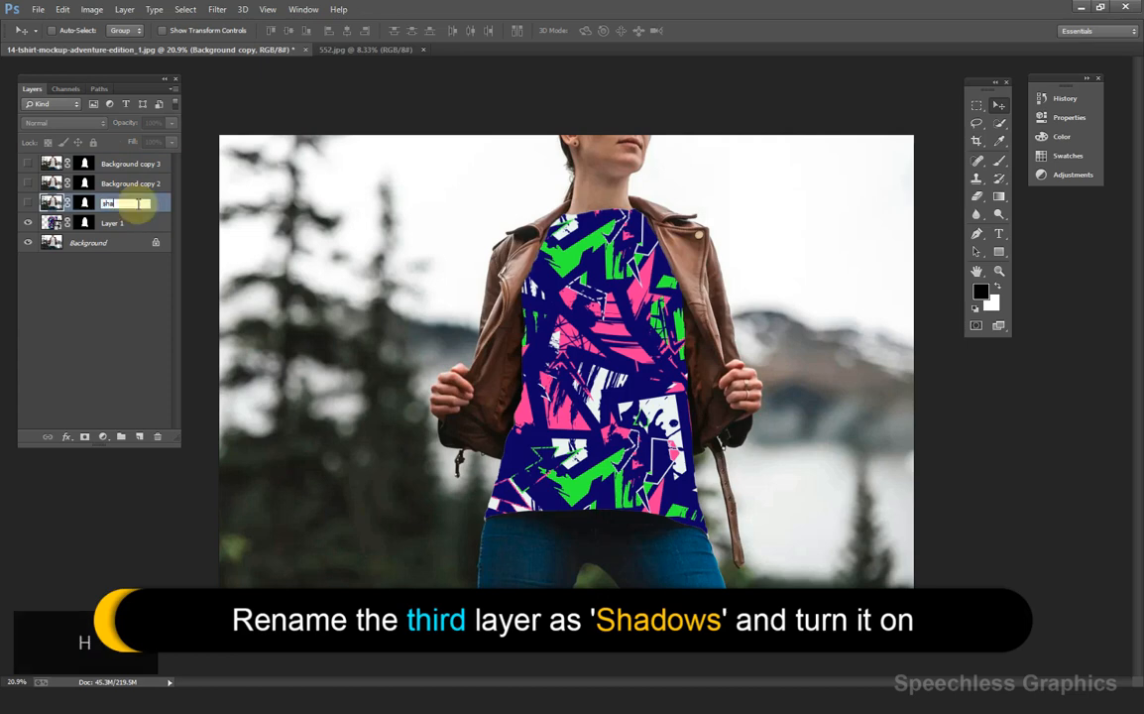
{"action": "type", "text": "adows"}
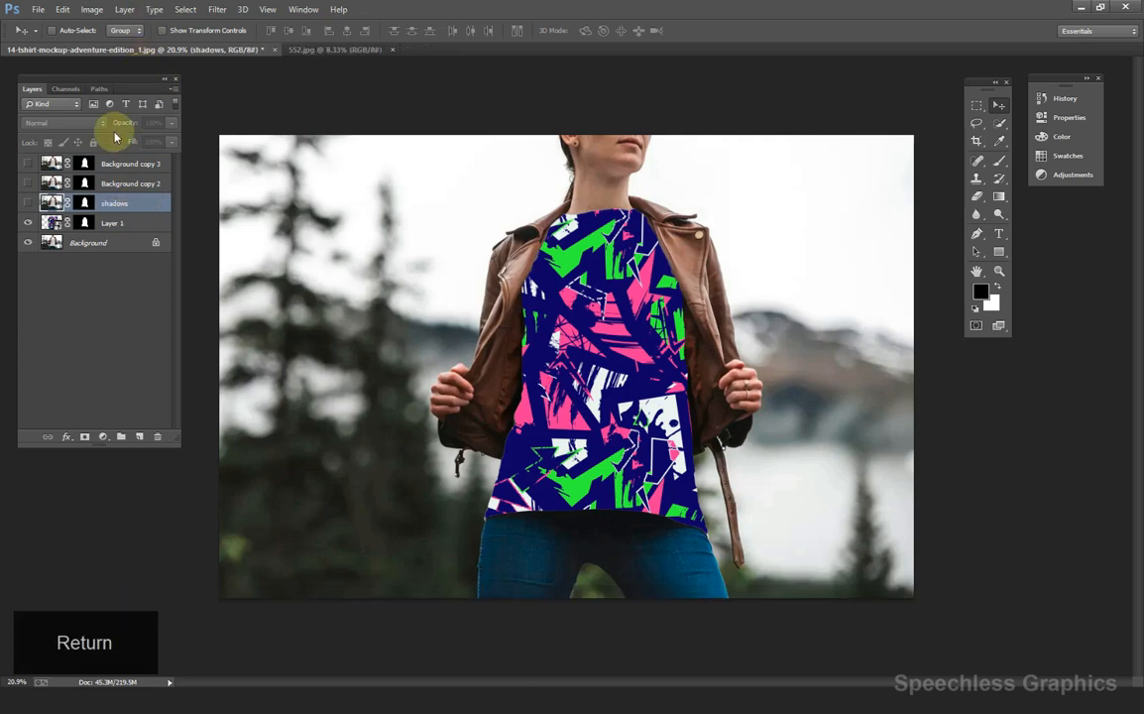
Make the shadows layer visible and set its blend mode to Multiply.
{"action": "left_click", "coordinate": [29, 205]}
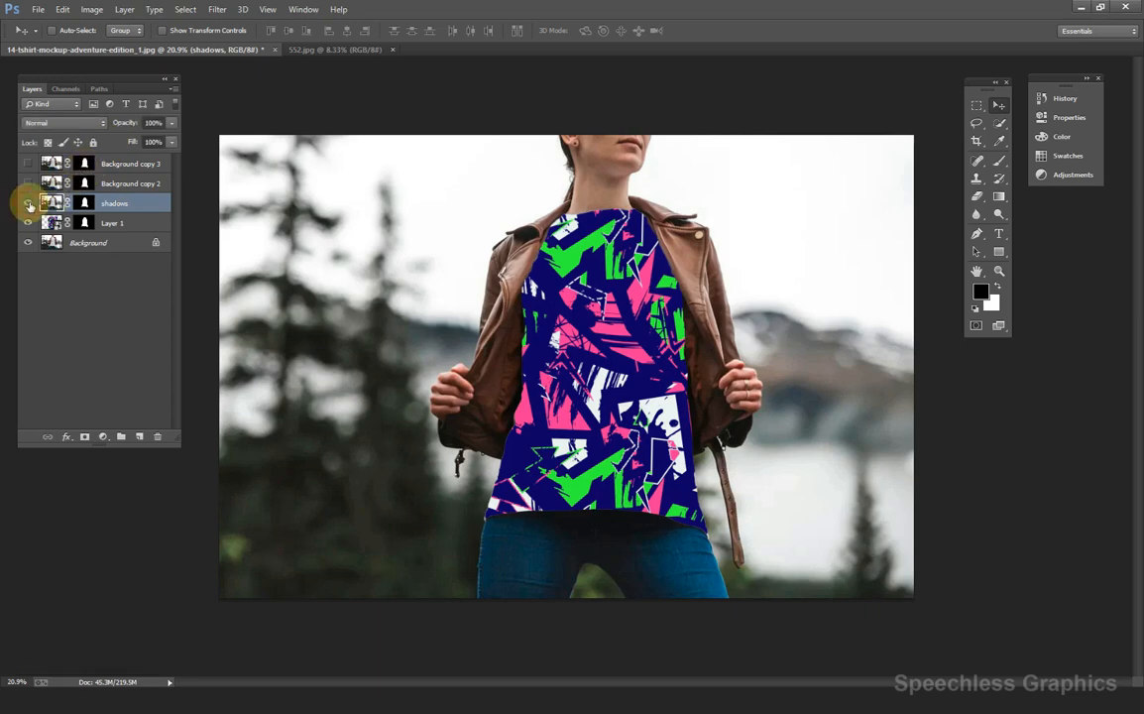
{"action": "left_click", "coordinate": [82, 126]}
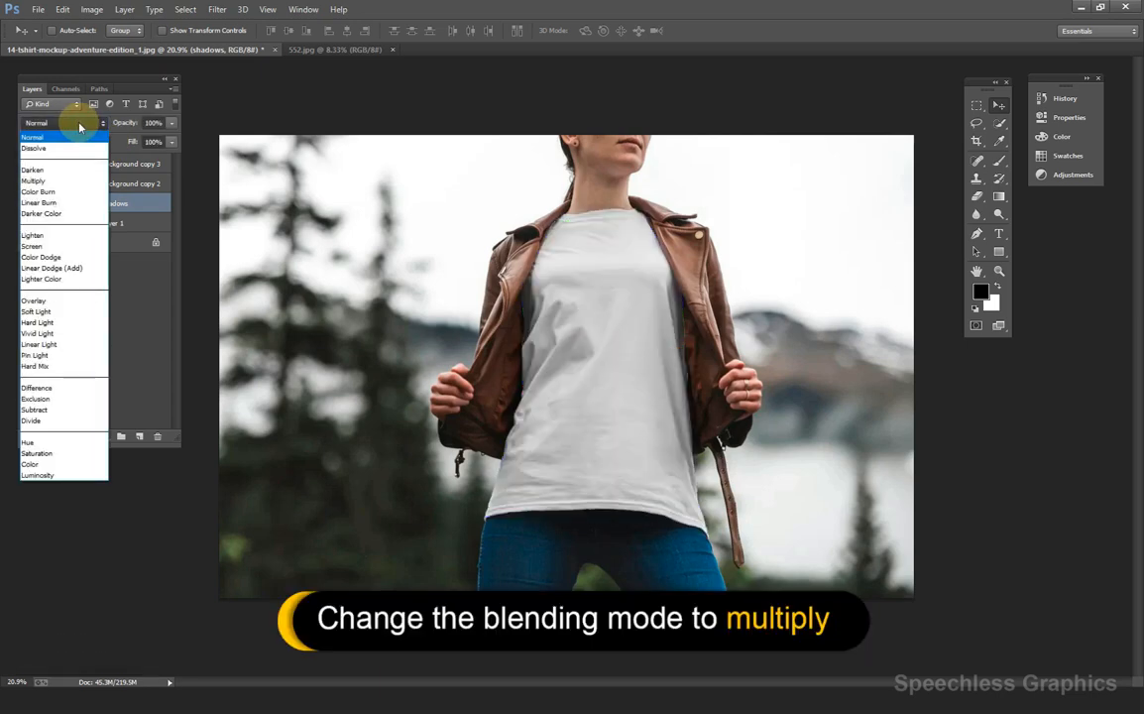
{"action": "left_click", "coordinate": [45, 180]}
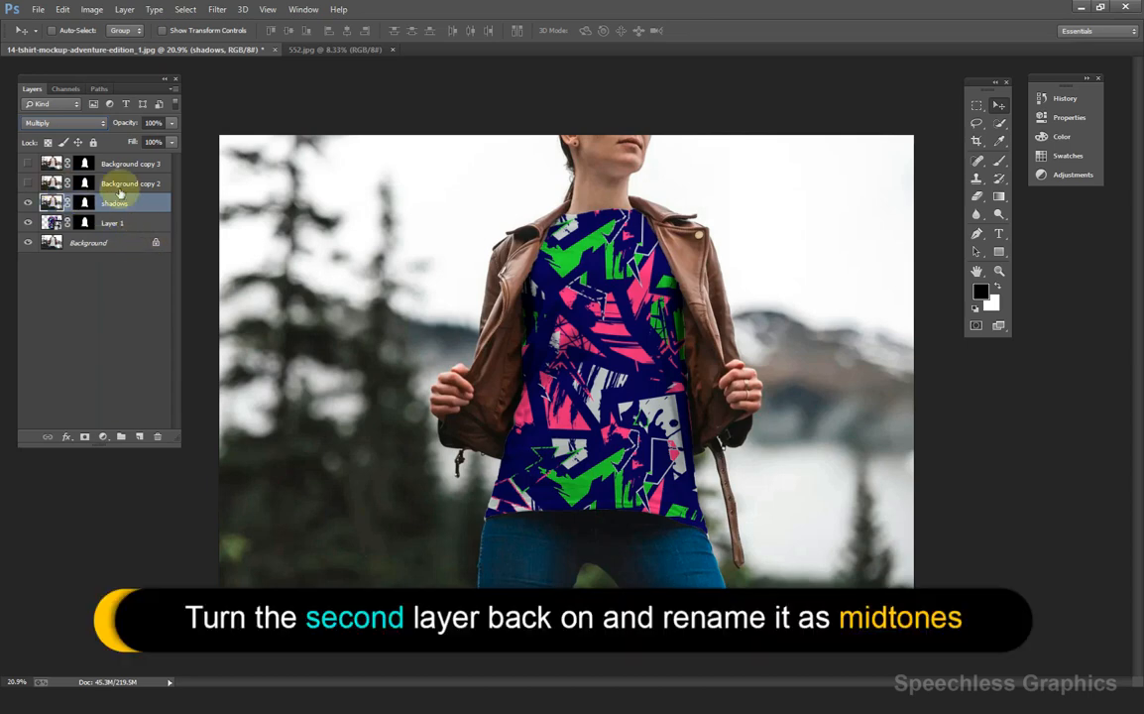
Show Background copy 2, rename it midtones, and set it to Linear Dodge (Add).
{"action": "left_click", "coordinate": [27, 183]}
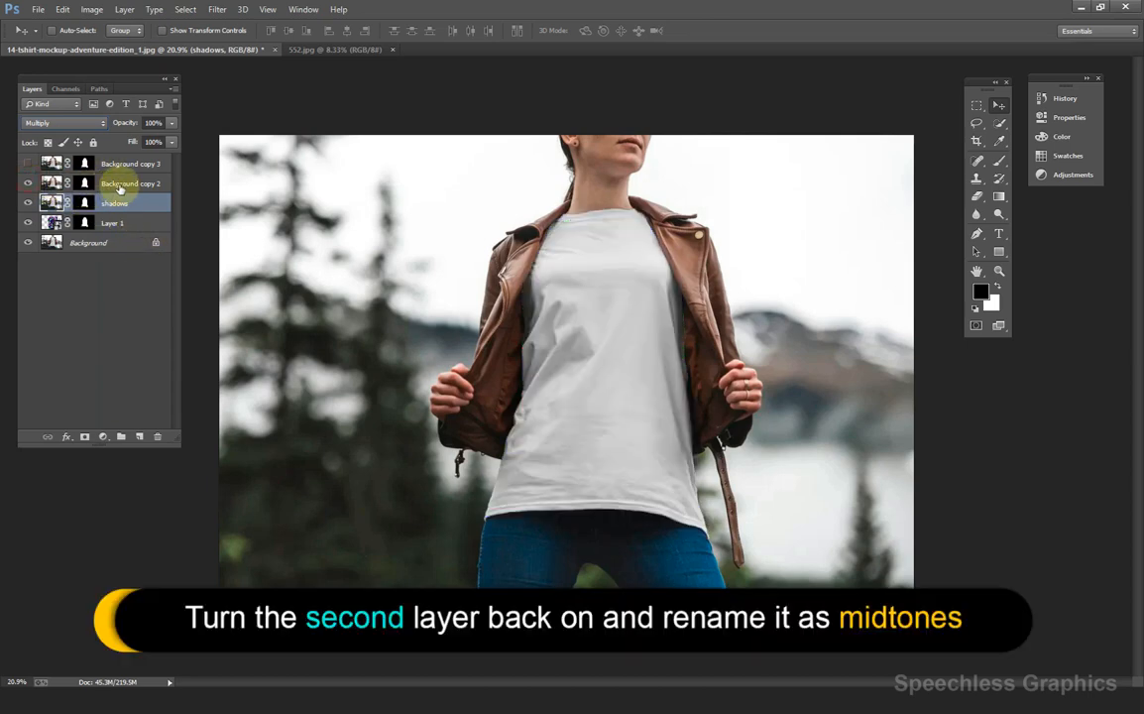
{"action": "double_click", "coordinate": [120, 185]}
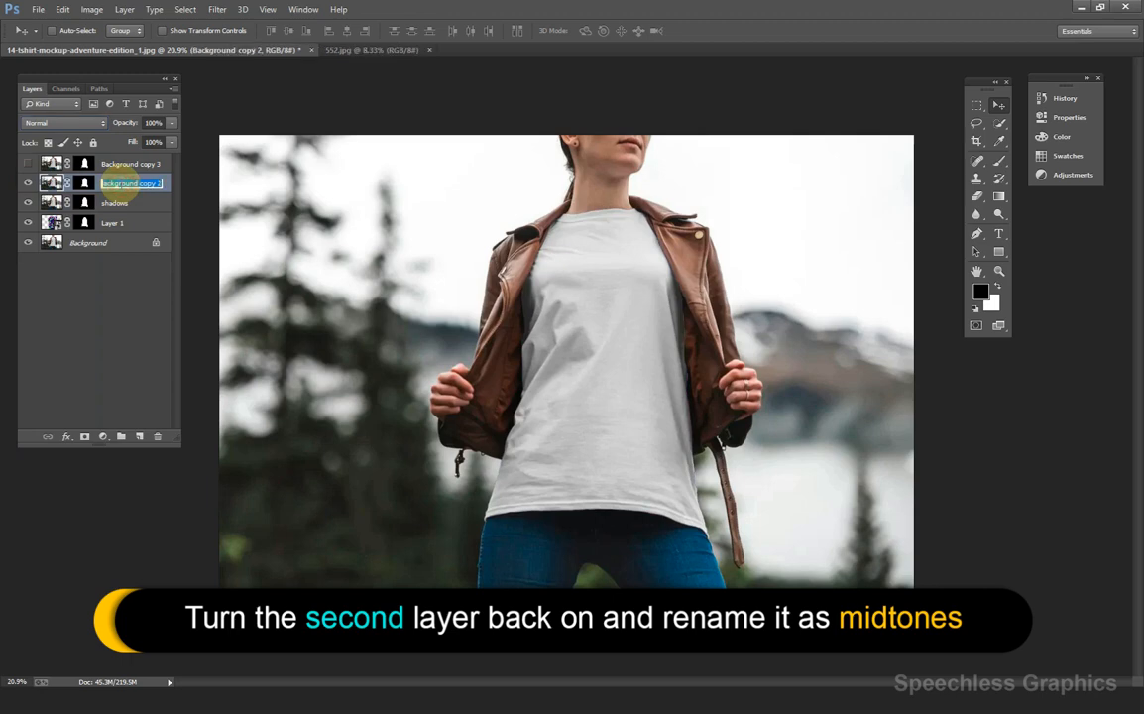
{"action": "type", "text": "mid"}
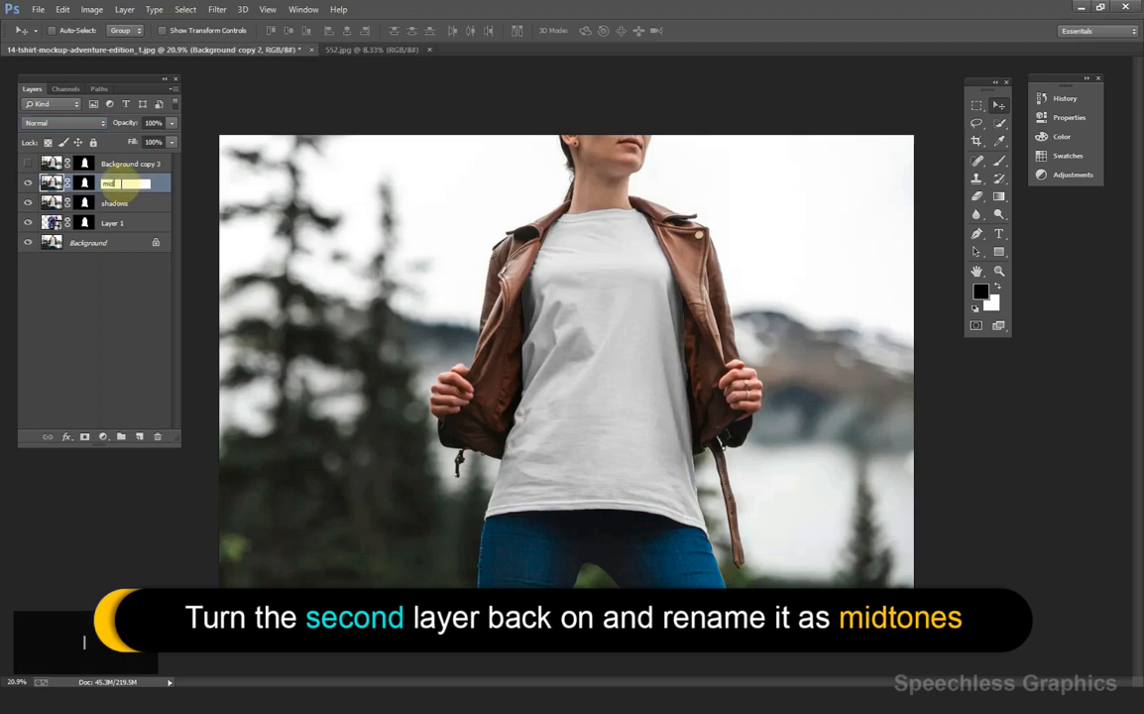
{"action": "type", "text": "tones"}
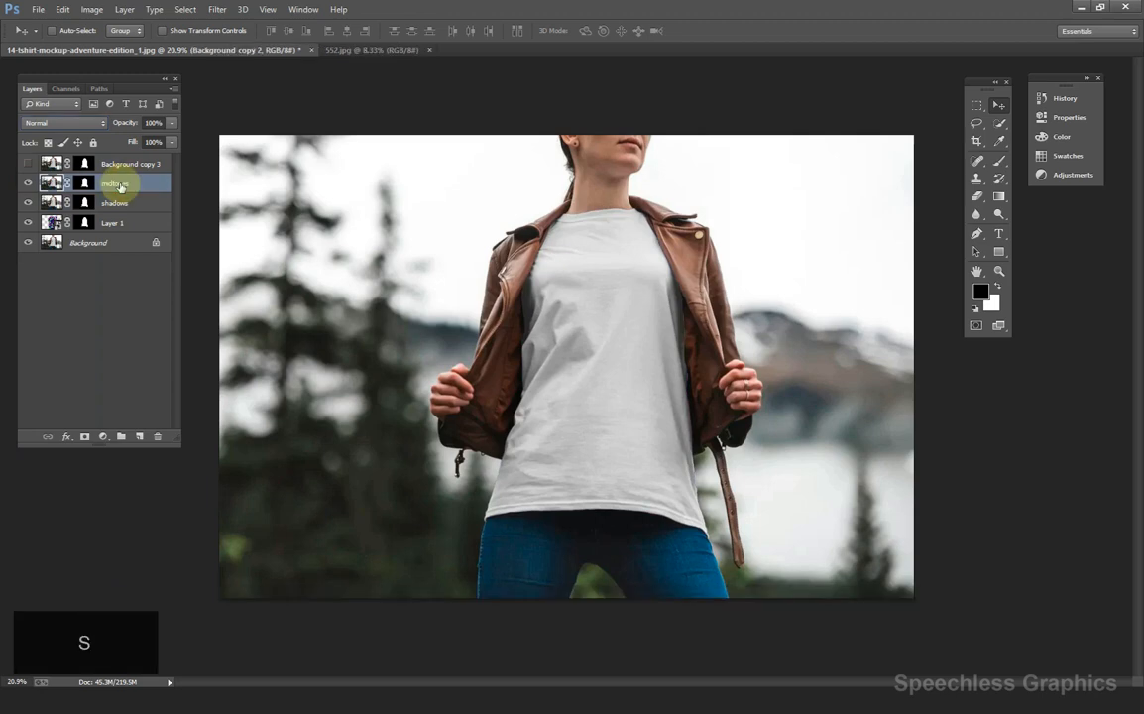
{"action": "key", "text": "Return"}
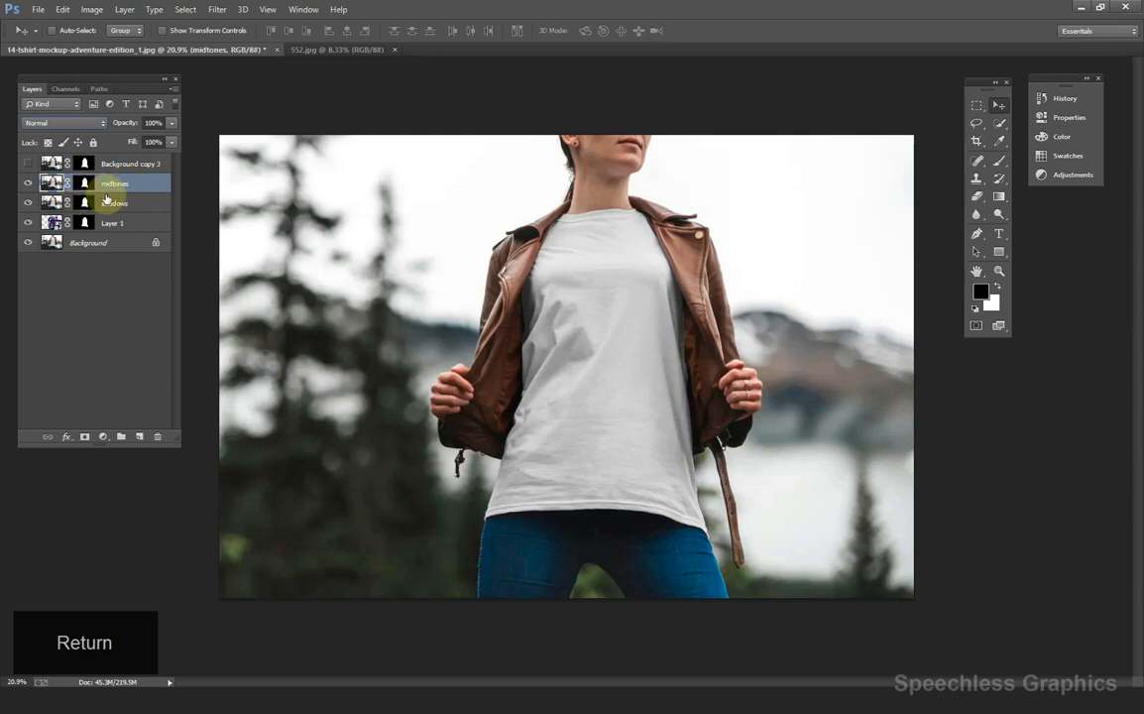
{"action": "left_click", "coordinate": [99, 123]}
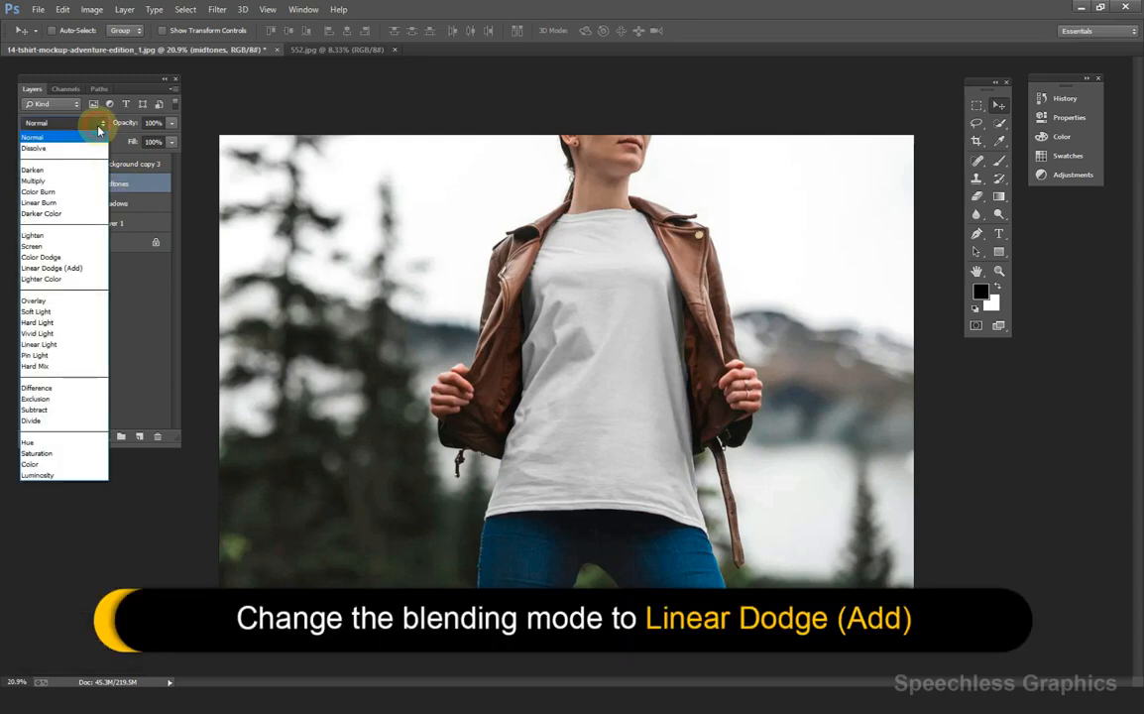
{"action": "left_click", "coordinate": [51, 268]}
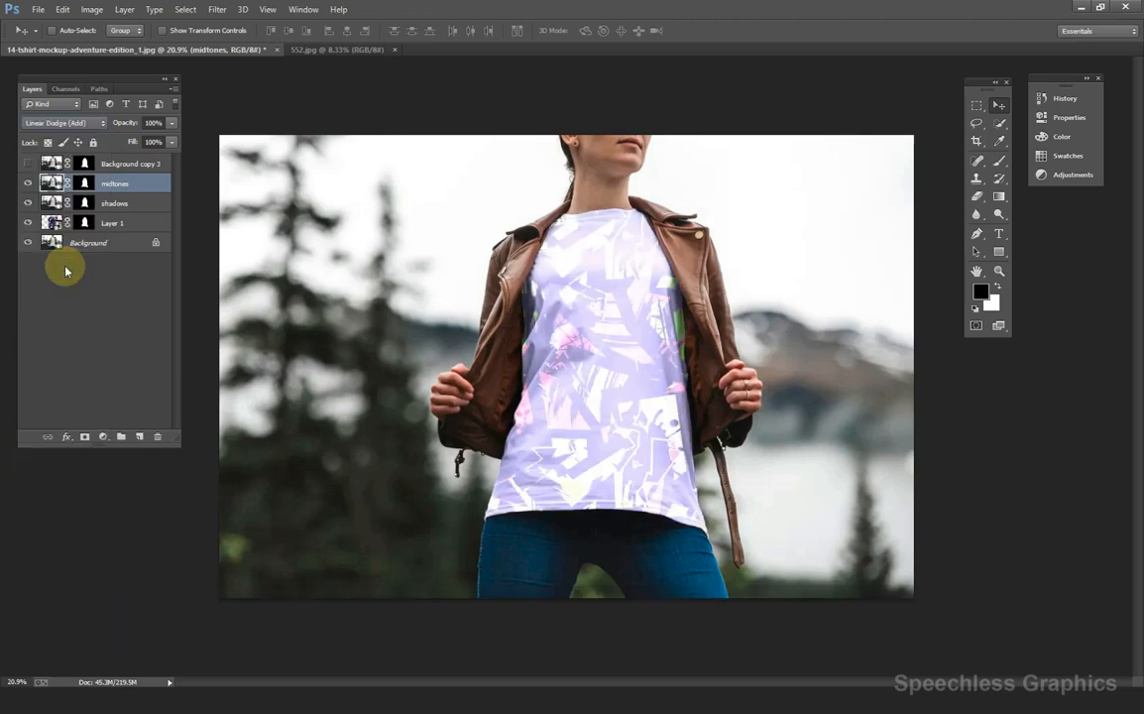
Apply Levels to the midtones layer with black input 183 and midtone 0.81.
{"action": "left_click", "coordinate": [91, 10]}
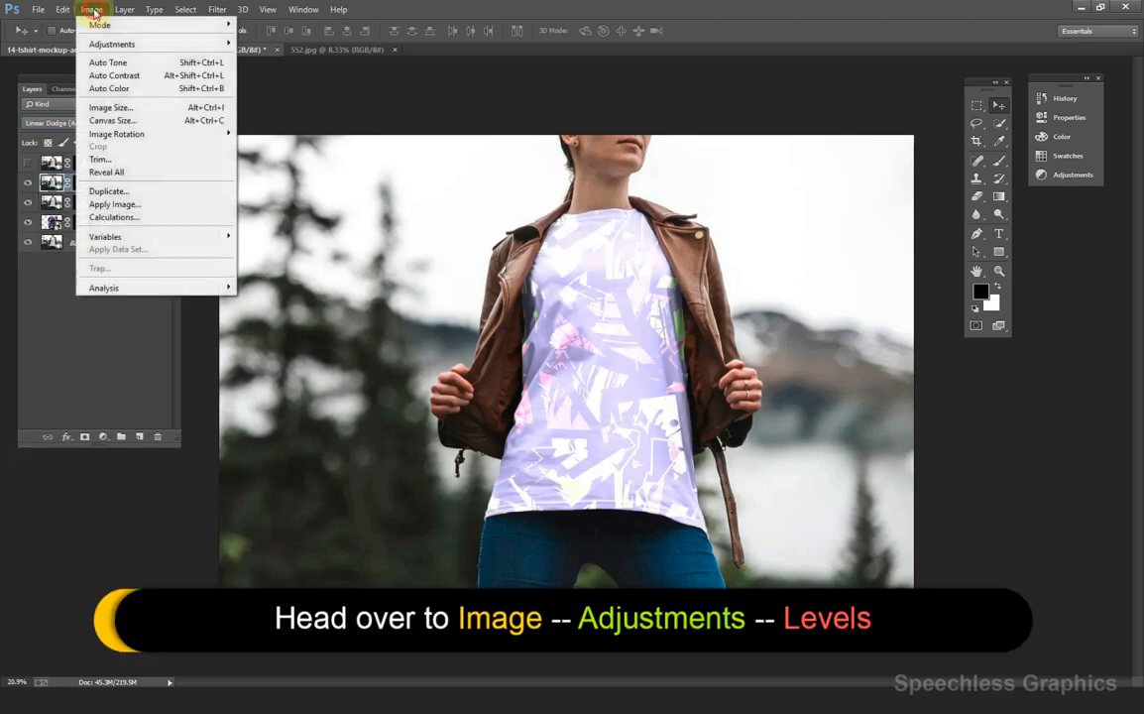
{"action": "mouse_move", "coordinate": [152, 50]}
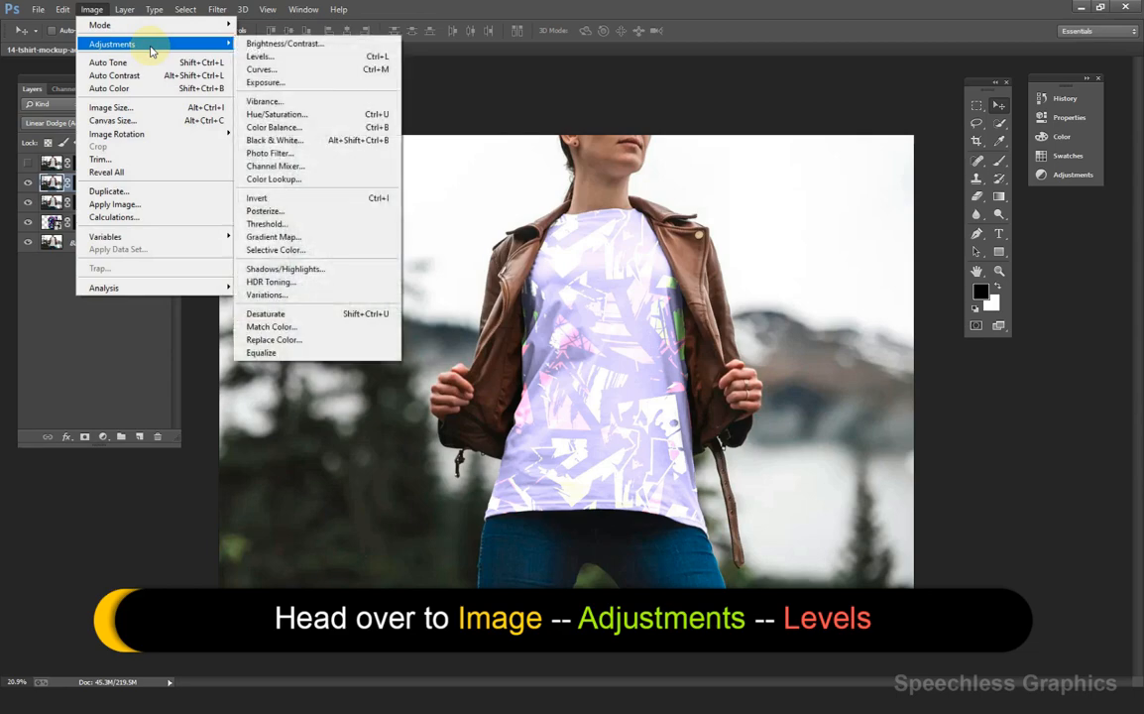
{"action": "left_click", "coordinate": [268, 57]}
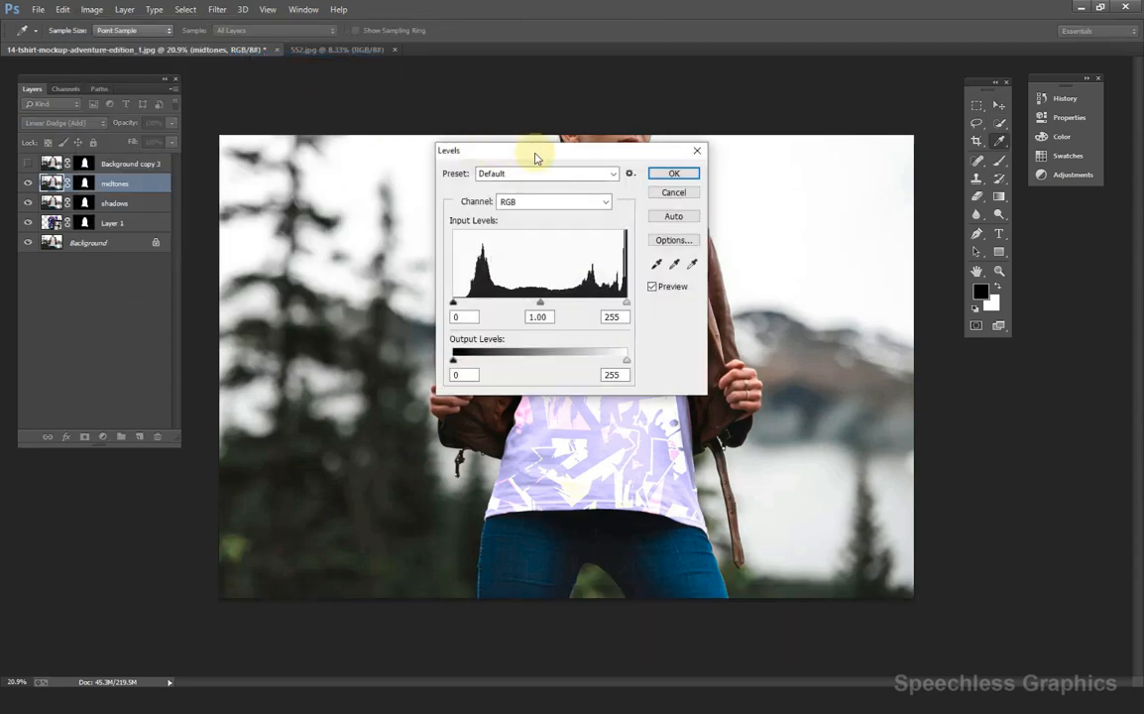
{"action": "left_click_drag", "start_coordinate": [535, 158], "coordinate": [868, 142]}
{"action": "left_click_drag", "start_coordinate": [786, 286], "coordinate": [939, 288]}
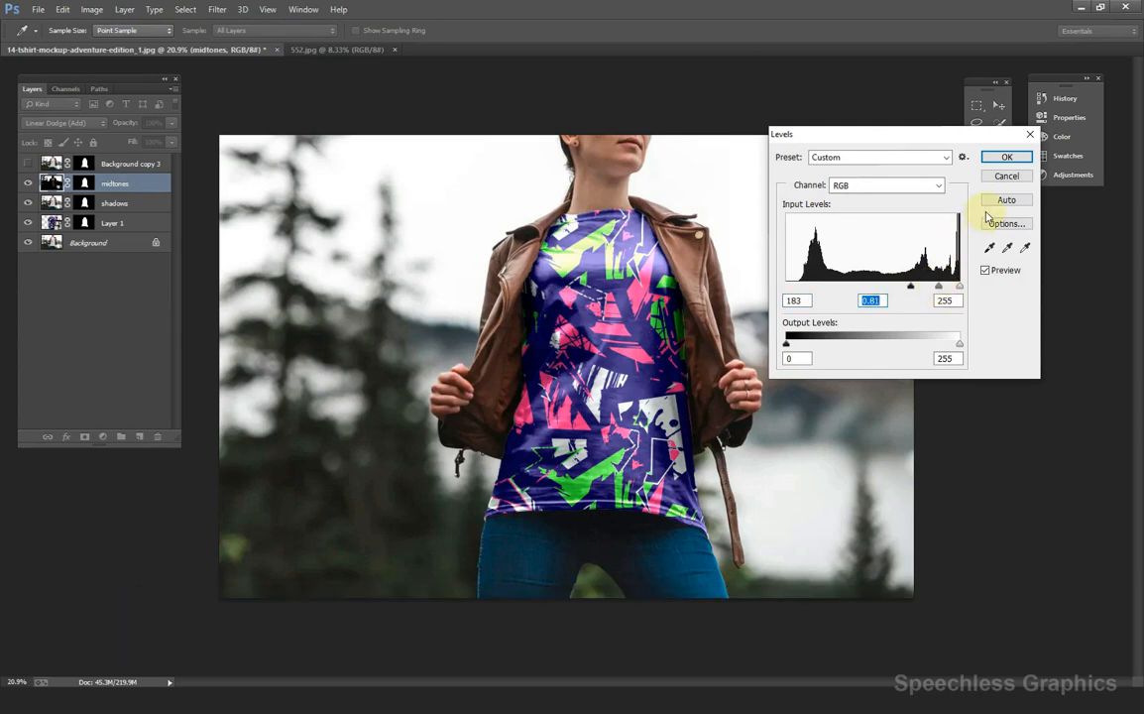
{"action": "left_click", "coordinate": [1007, 159]}
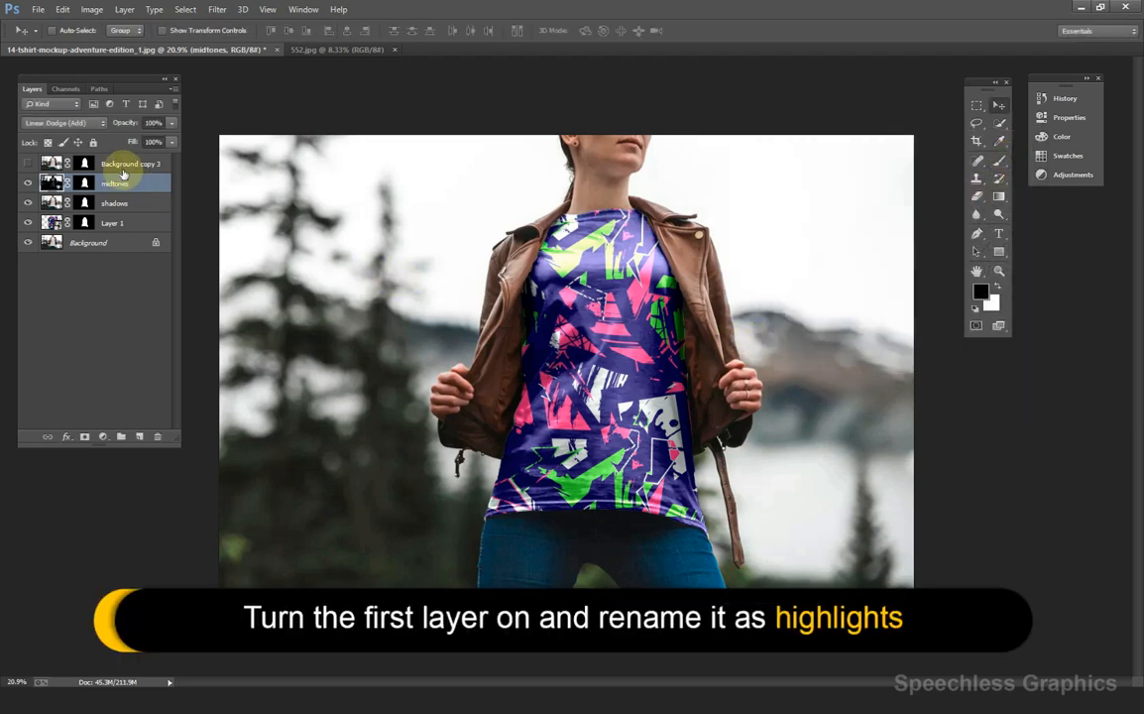
Show Background copy 3, rename it highlights, and set its blend mode to Screen.
{"action": "left_click", "coordinate": [28, 163]}
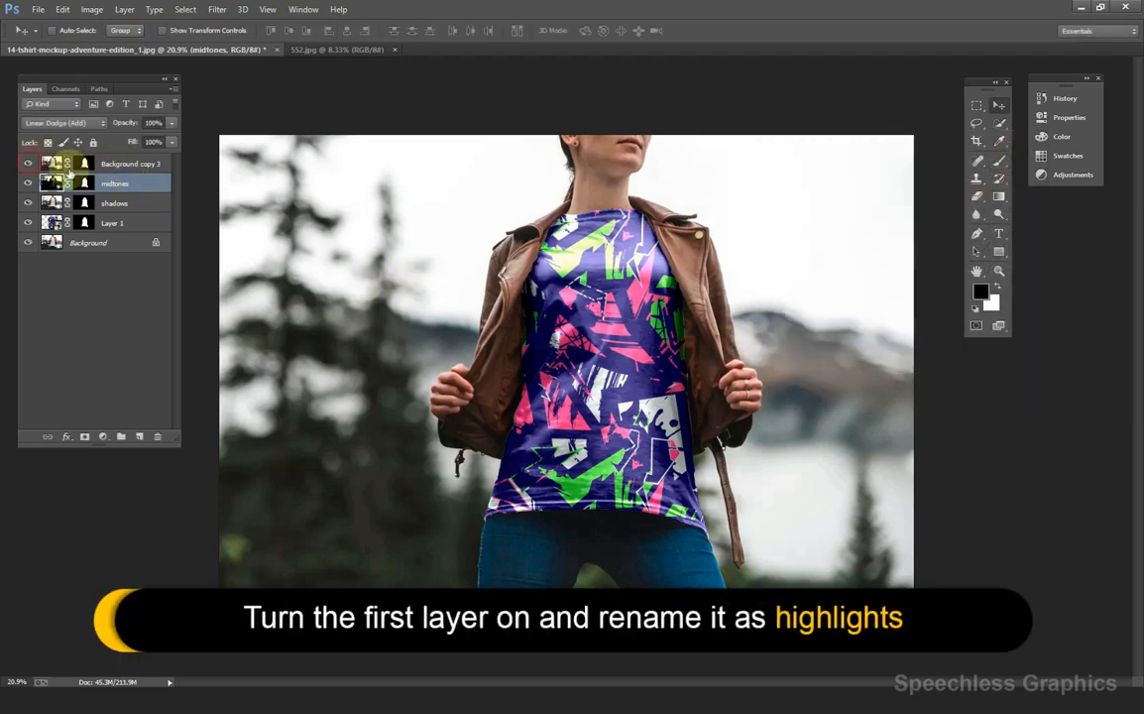
{"action": "double_click", "coordinate": [127, 164]}
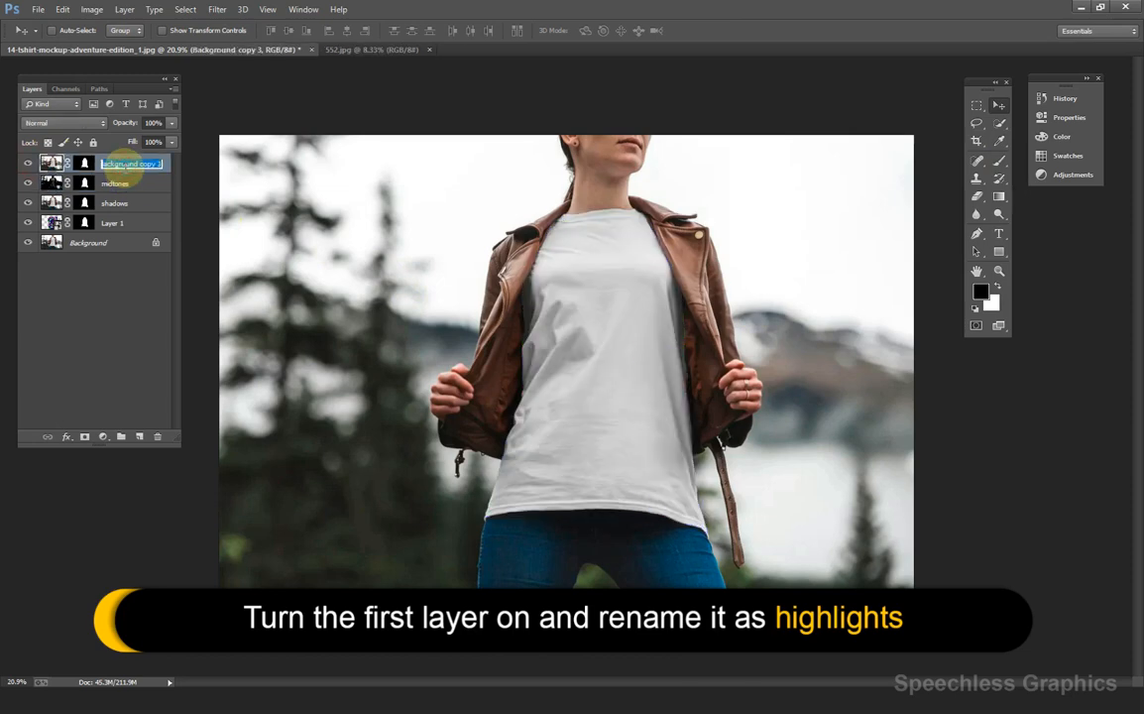
{"action": "type", "text": "highlights"}
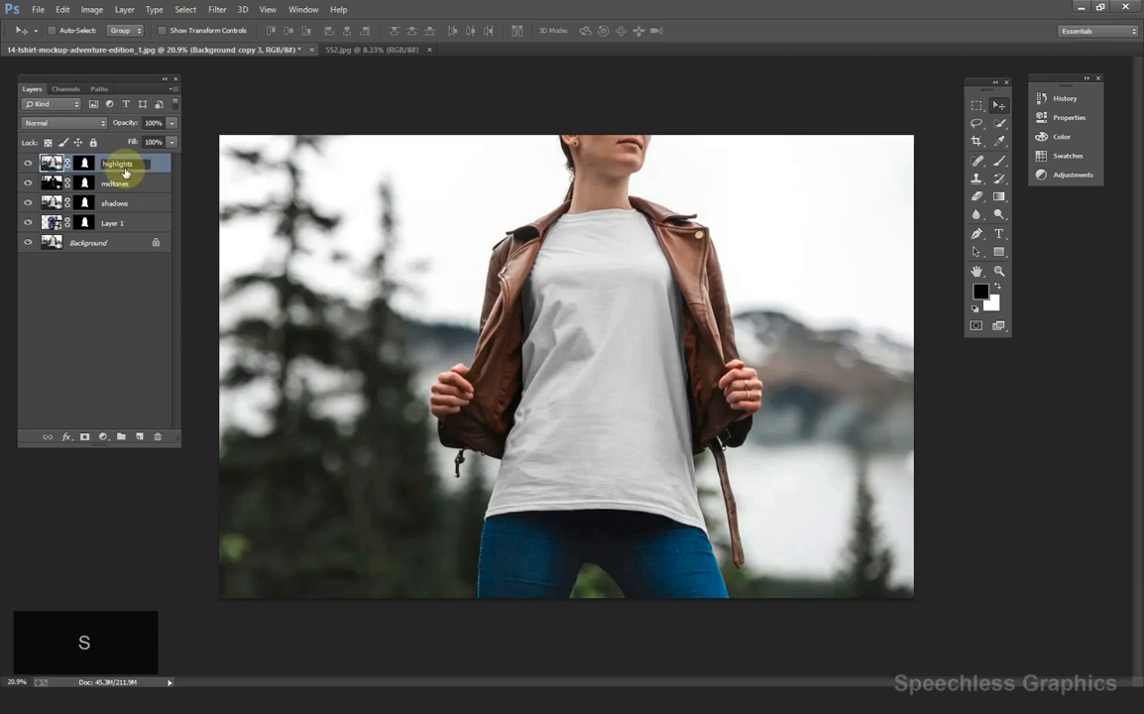
{"action": "key", "text": "Return"}
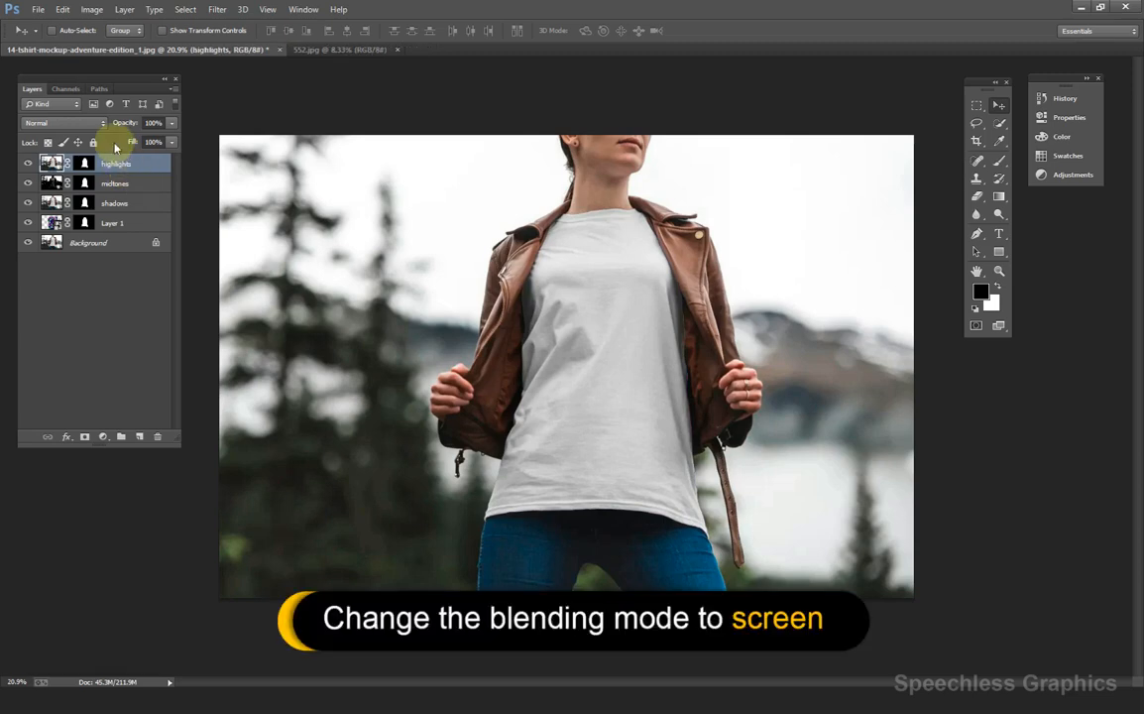
{"action": "left_click", "coordinate": [96, 123]}
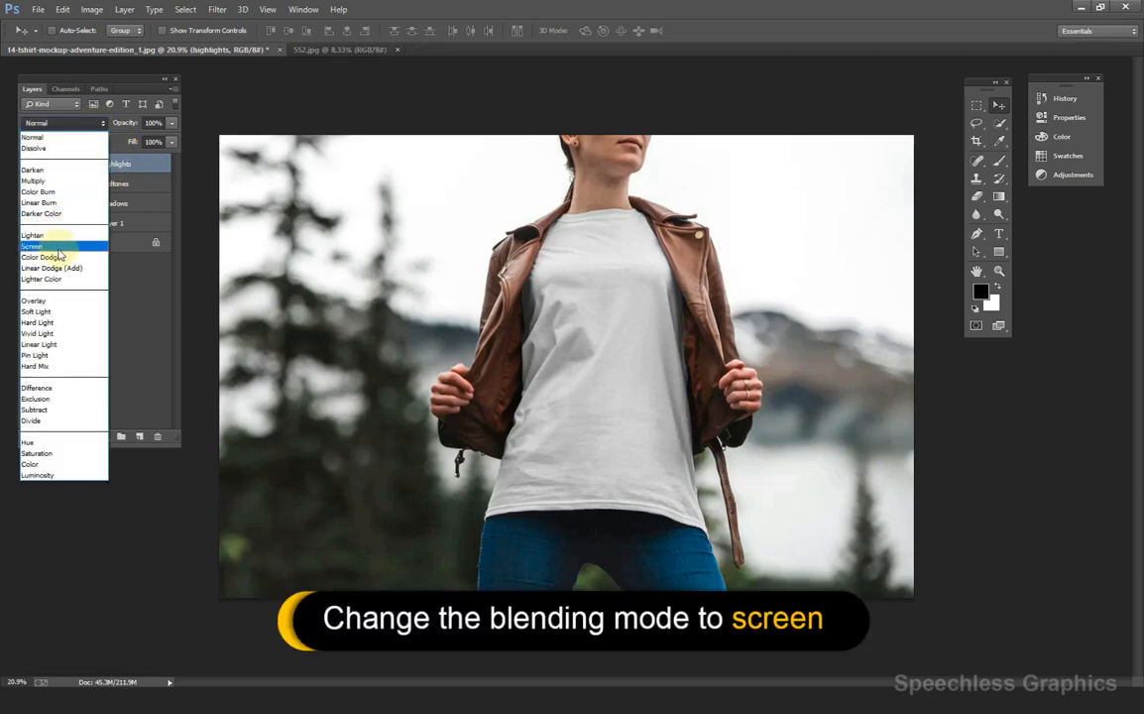
{"action": "left_click", "coordinate": [49, 246]}
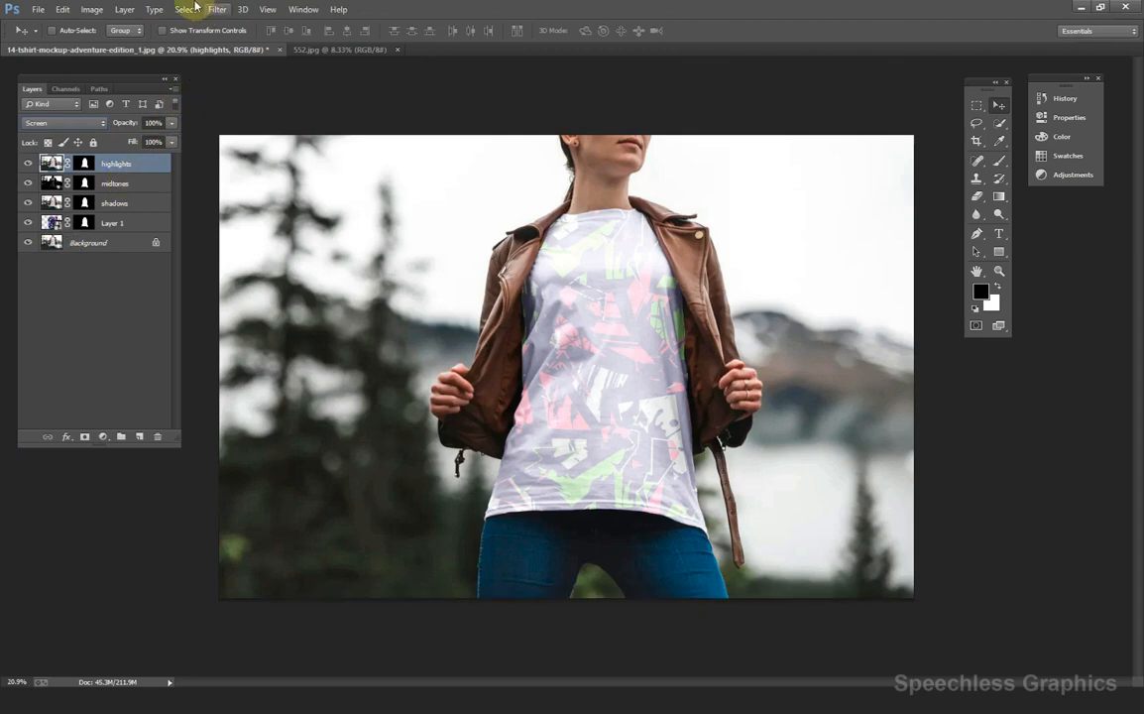
Apply Levels 202 / 1.32 / 255 to the highlights layer, then hide it to compare.
{"action": "left_click", "coordinate": [91, 8]}
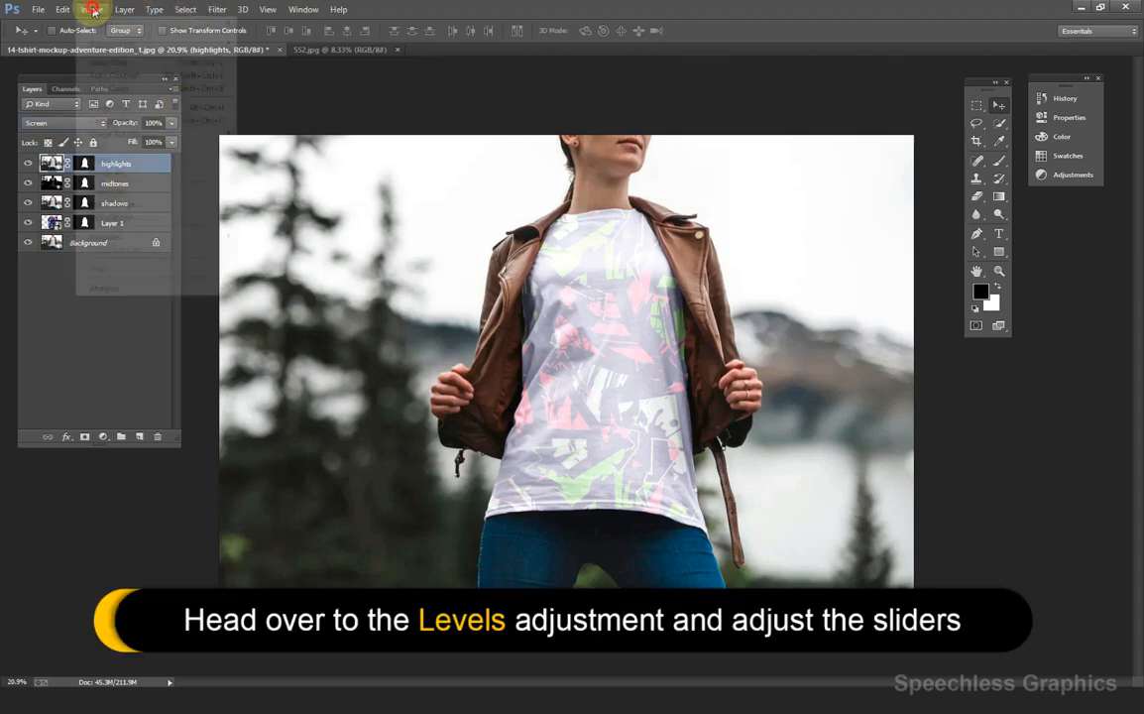
{"action": "mouse_move", "coordinate": [109, 44]}
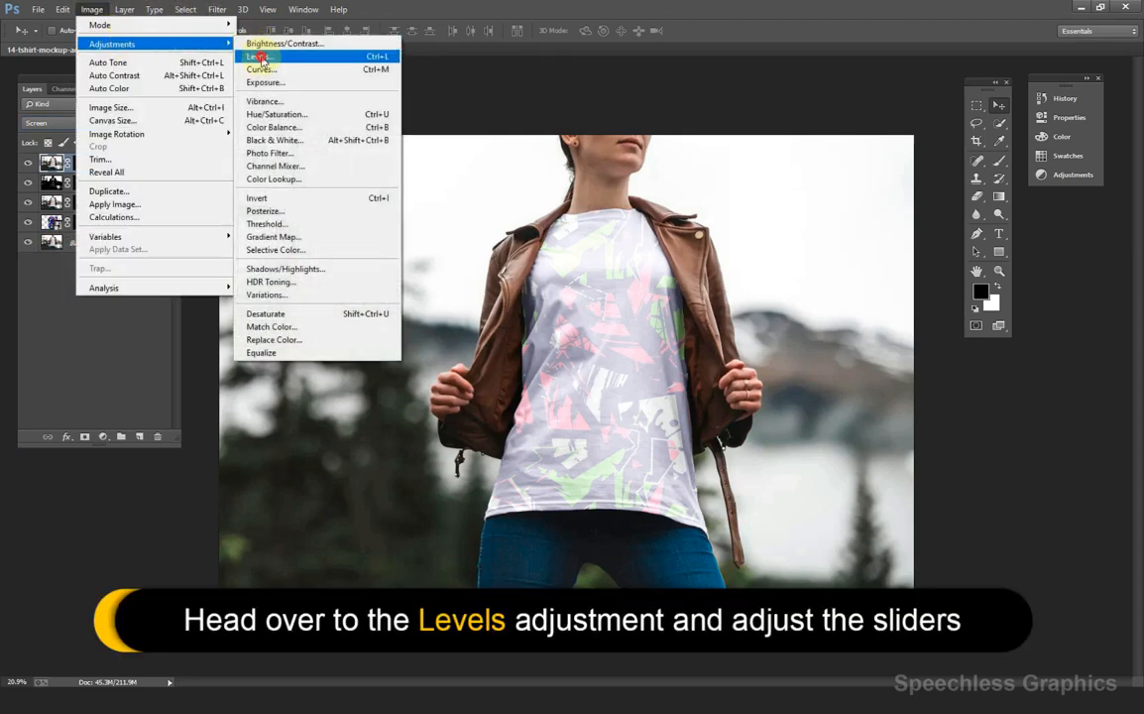
{"action": "left_click", "coordinate": [258, 56]}
{"action": "left_click_drag", "start_coordinate": [786, 289], "coordinate": [943, 288]}
{"action": "mouse_move", "coordinate": [925, 287]}
{"action": "left_mouse_down"}
{"action": "mouse_move", "coordinate": [907, 287]}
{"action": "mouse_move", "coordinate": [938, 289]}
{"action": "left_mouse_up"}
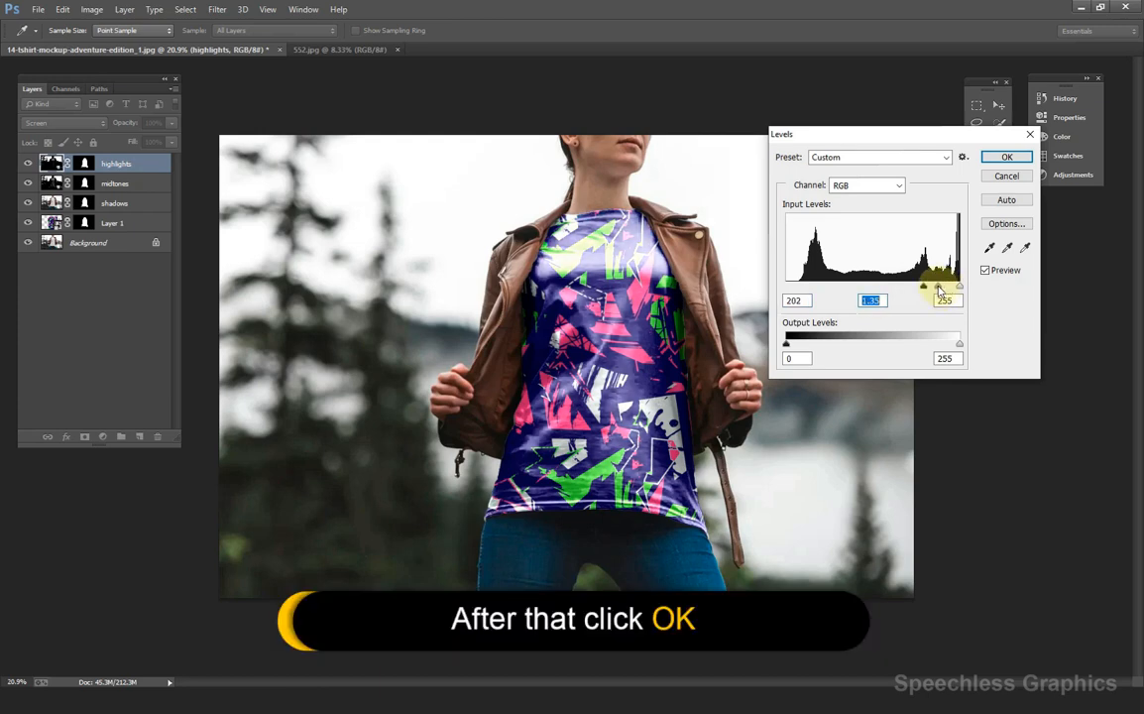
{"action": "left_click", "coordinate": [1006, 154]}
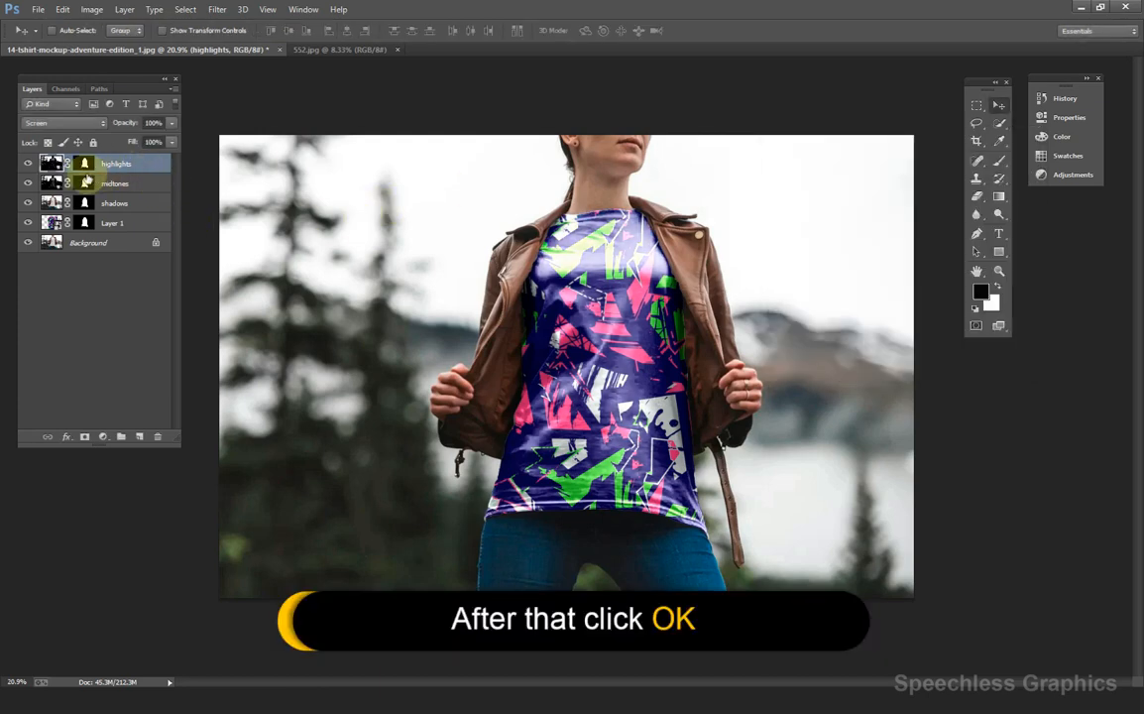
{"action": "left_click", "coordinate": [29, 163]}
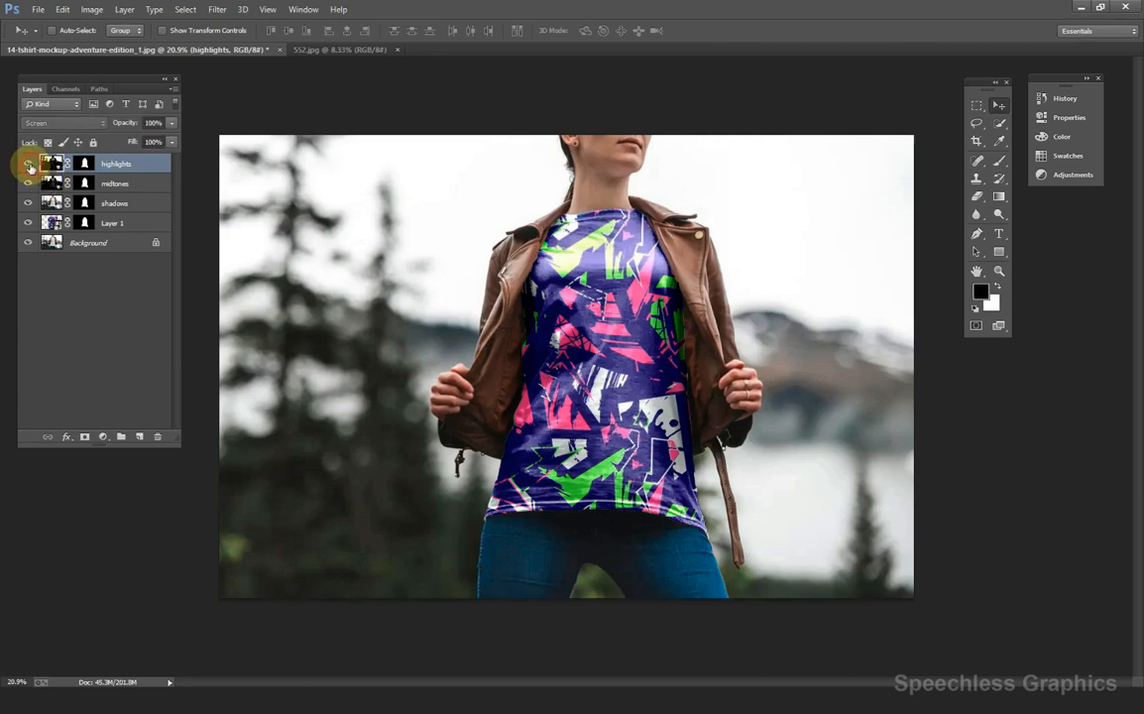
Turn the highlights layer back on and lower its Fill to about 85%.
{"action": "left_click", "coordinate": [29, 165]}
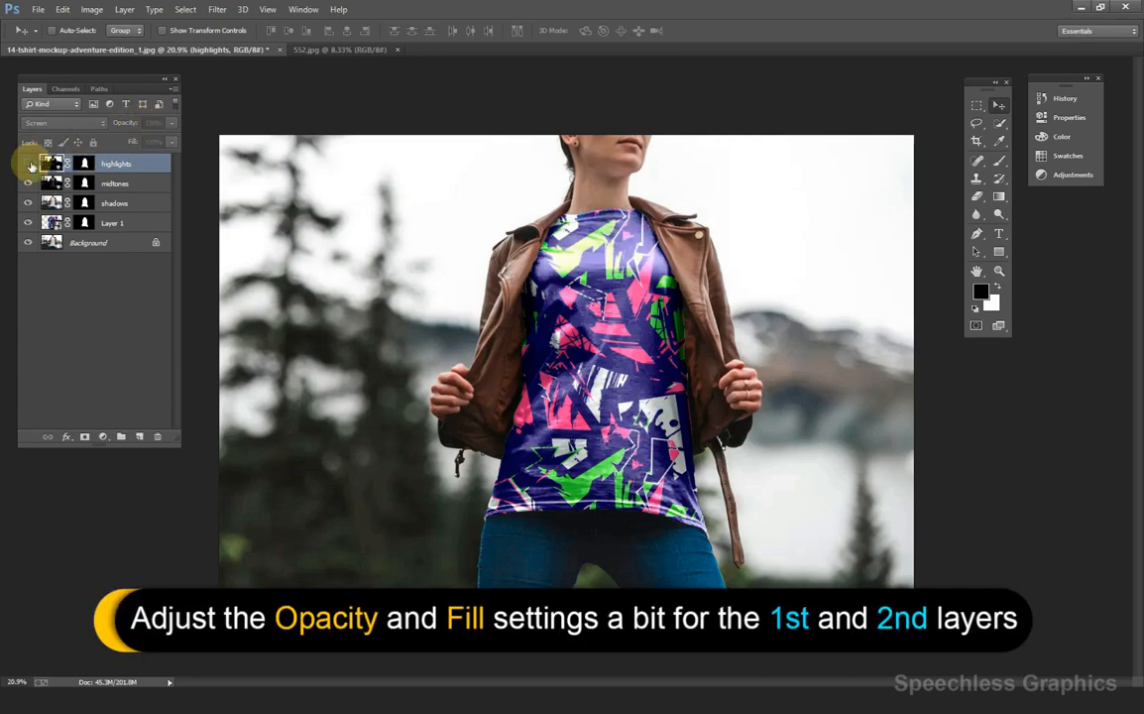
{"action": "left_click", "coordinate": [30, 164]}
{"action": "scroll", "coordinate": [461, 210], "scroll_direction": "down", "scroll_amount": 7}
{"action": "scroll", "coordinate": [502, 254], "scroll_direction": "up", "scroll_amount": 5}
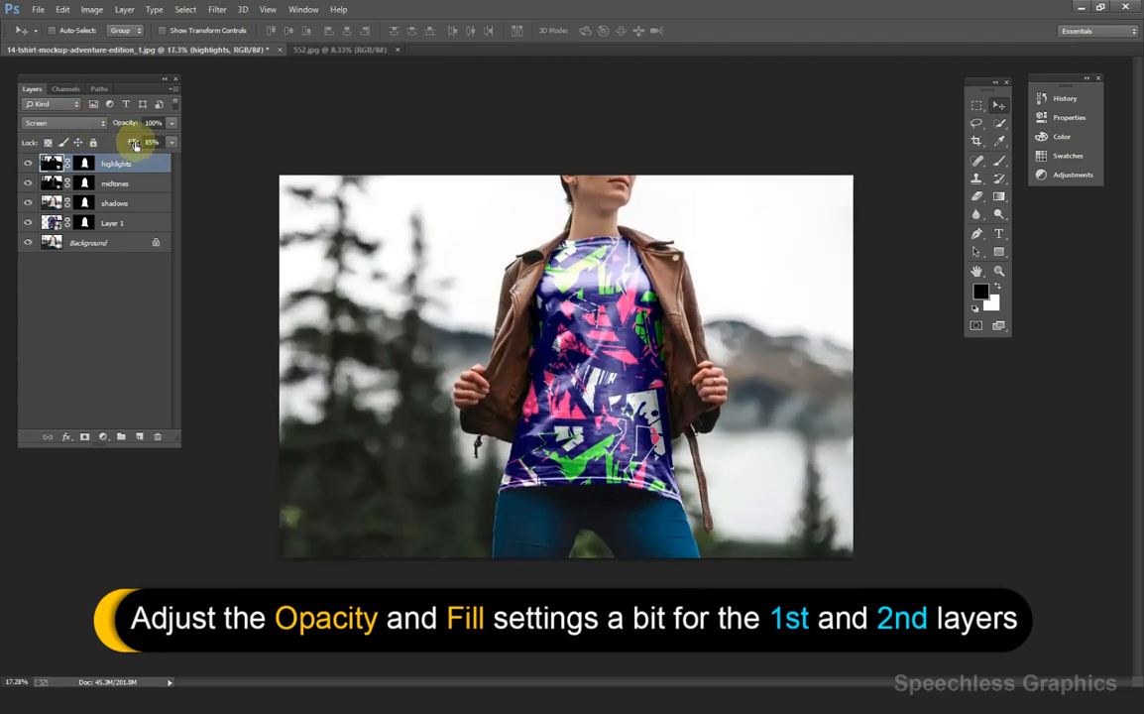
Lower the midtones layer's opacity to 93%.
{"action": "left_click", "coordinate": [126, 183]}
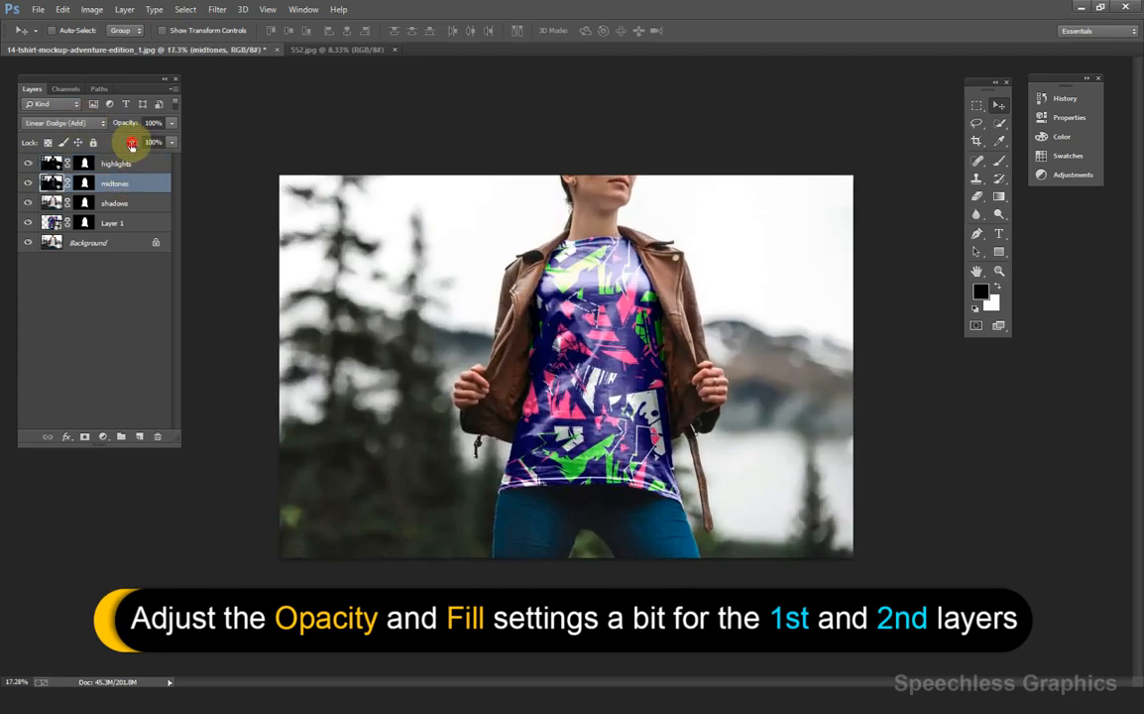
{"action": "mouse_move", "coordinate": [135, 143]}
{"action": "left_mouse_down"}
{"action": "mouse_move", "coordinate": [158, 144]}
{"action": "mouse_move", "coordinate": [128, 123]}
{"action": "left_mouse_up"}
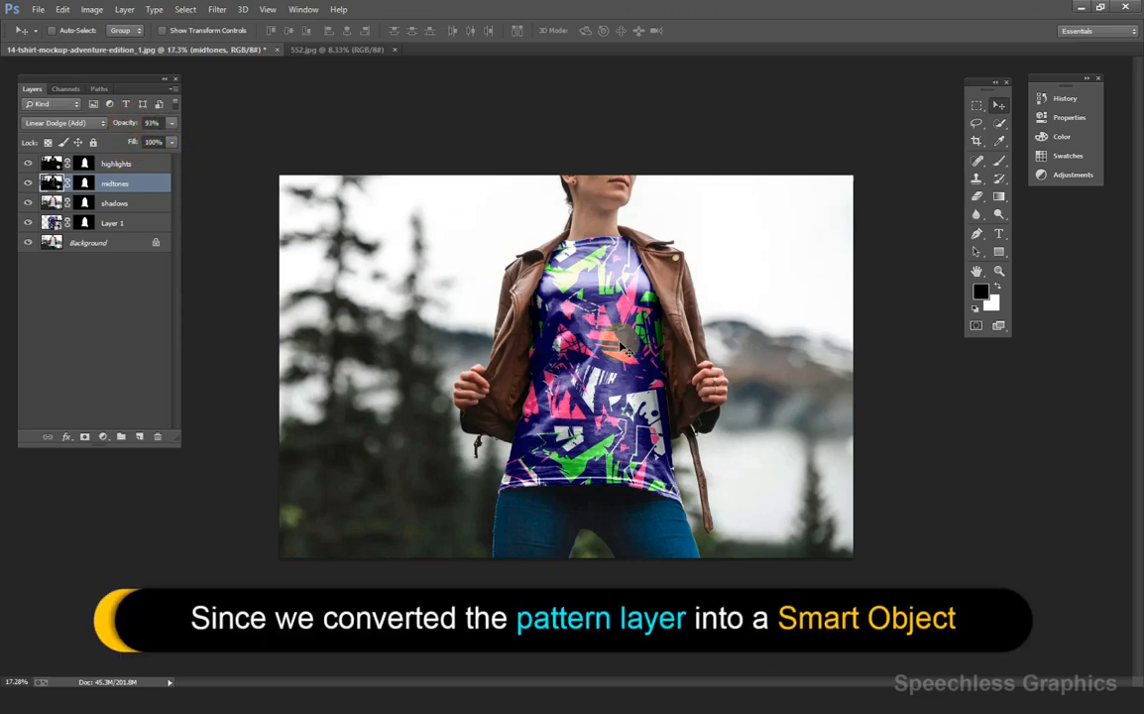
{"action": "scroll", "coordinate": [626, 330], "scroll_direction": "up", "scroll_amount": 3}
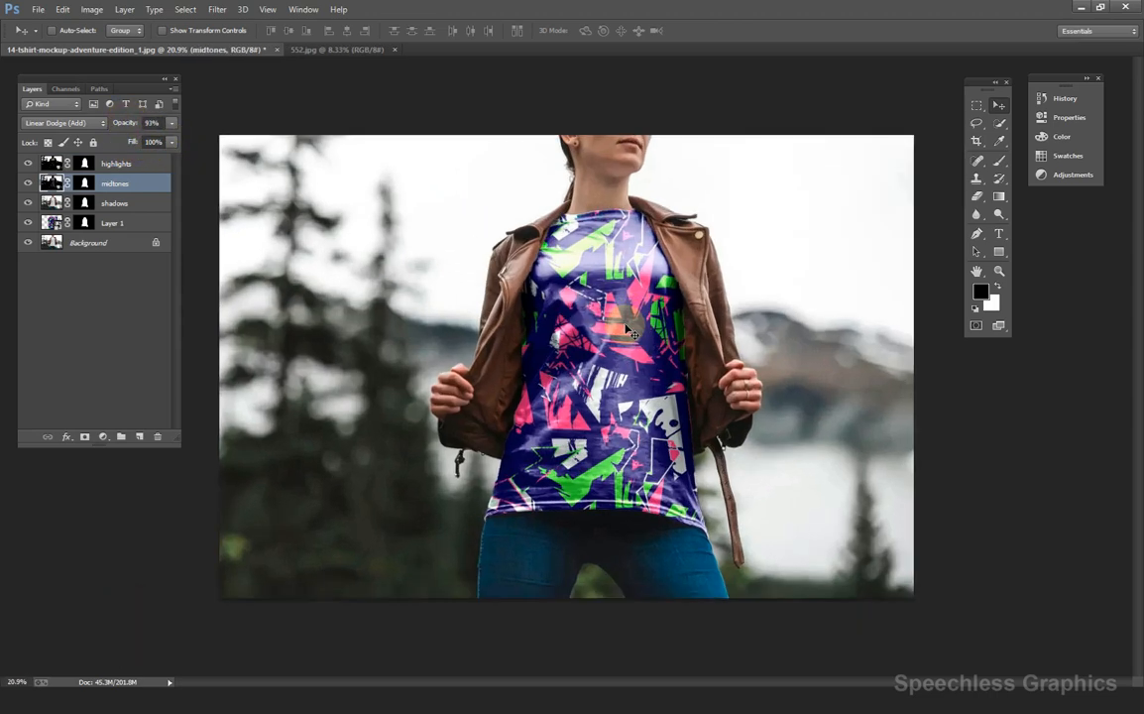
{"action": "scroll", "coordinate": [634, 334], "scroll_direction": "up", "scroll_amount": 1}
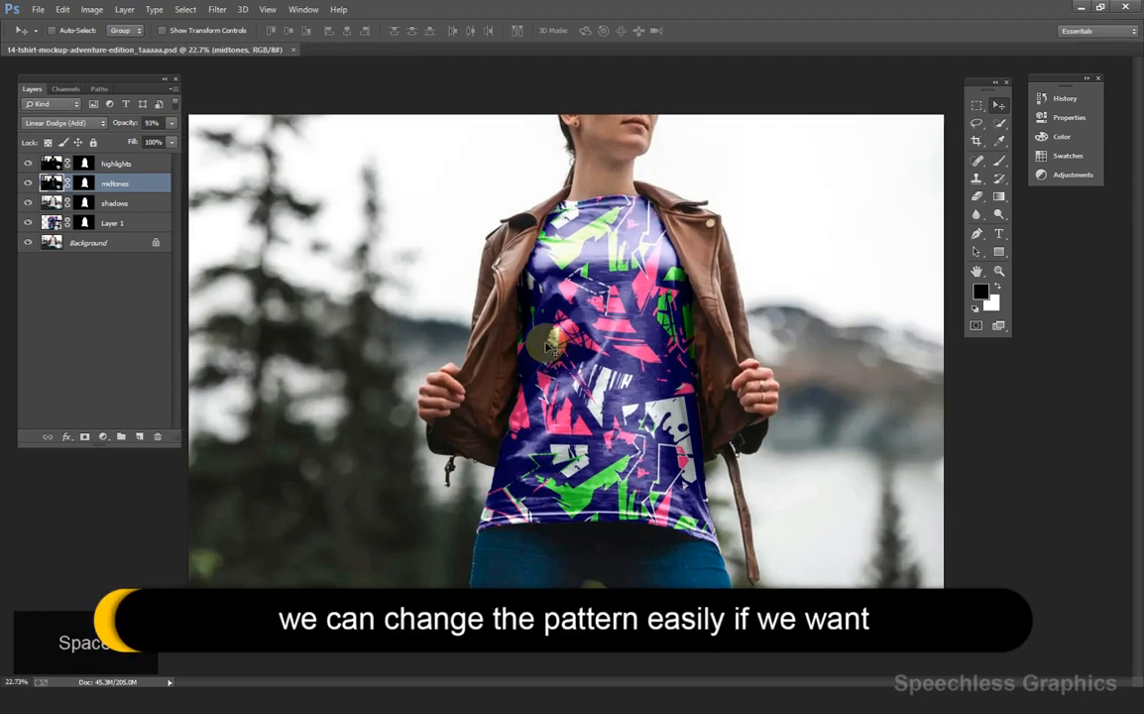
Open Layer 1's smart object contents as Layer 1.psb, leaving the missing profile as is.
{"action": "left_click", "coordinate": [50, 223]}
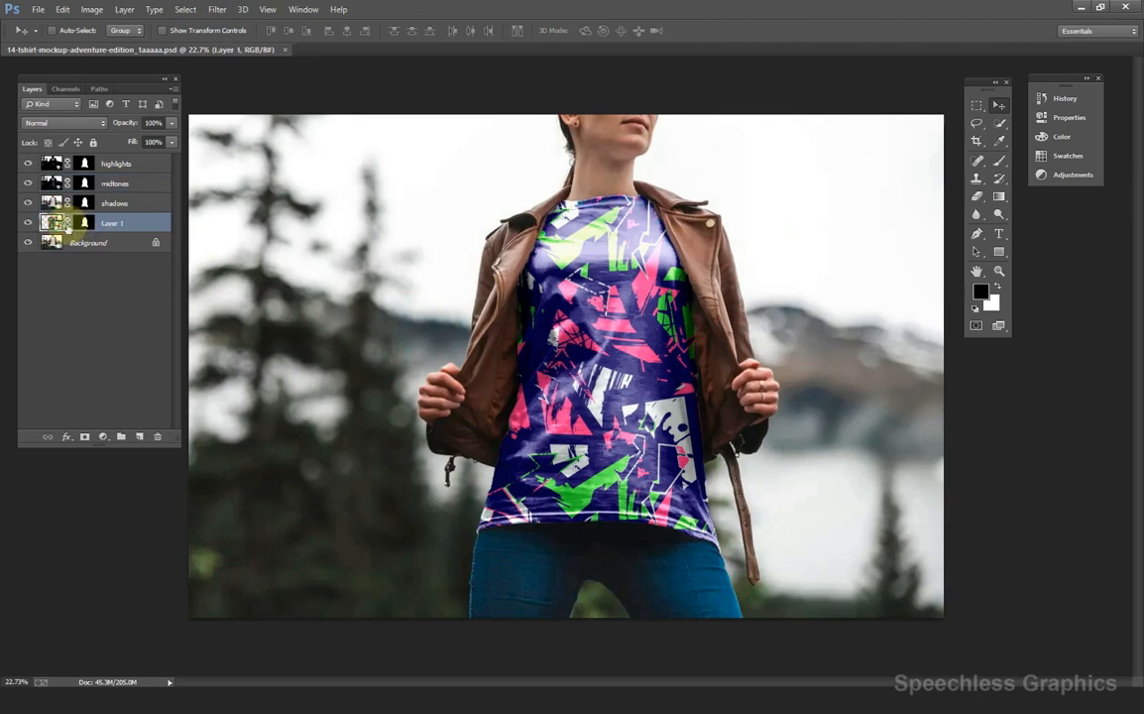
{"action": "double_click", "coordinate": [56, 224]}
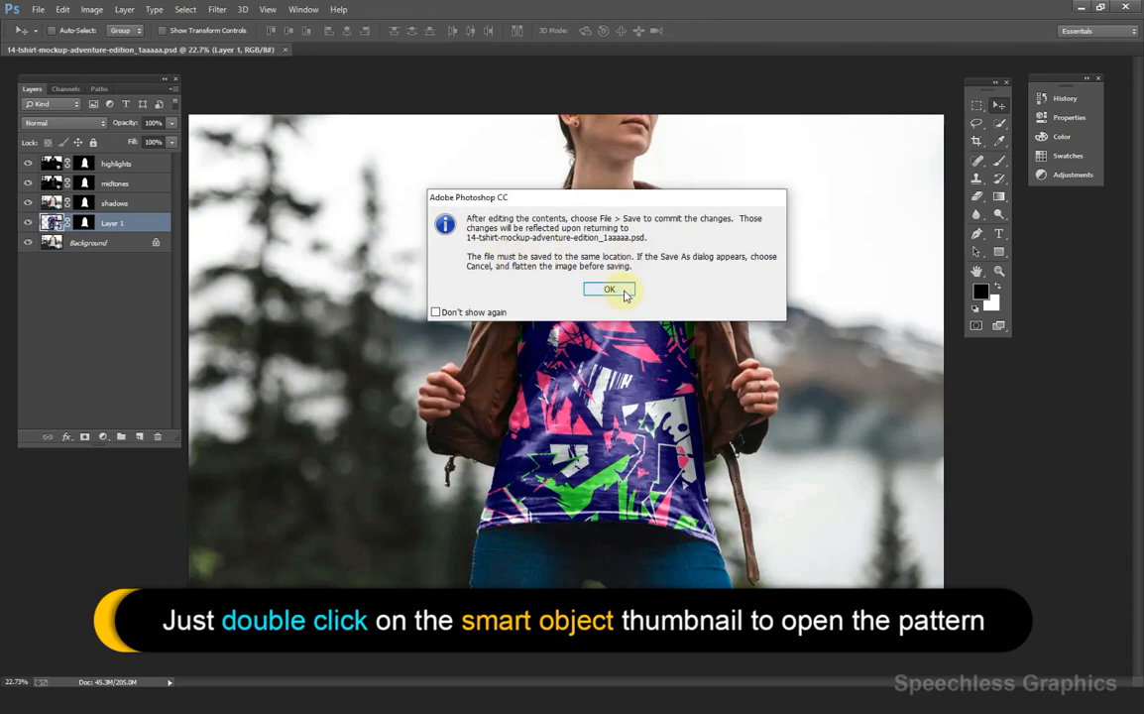
{"action": "left_click", "coordinate": [618, 292]}
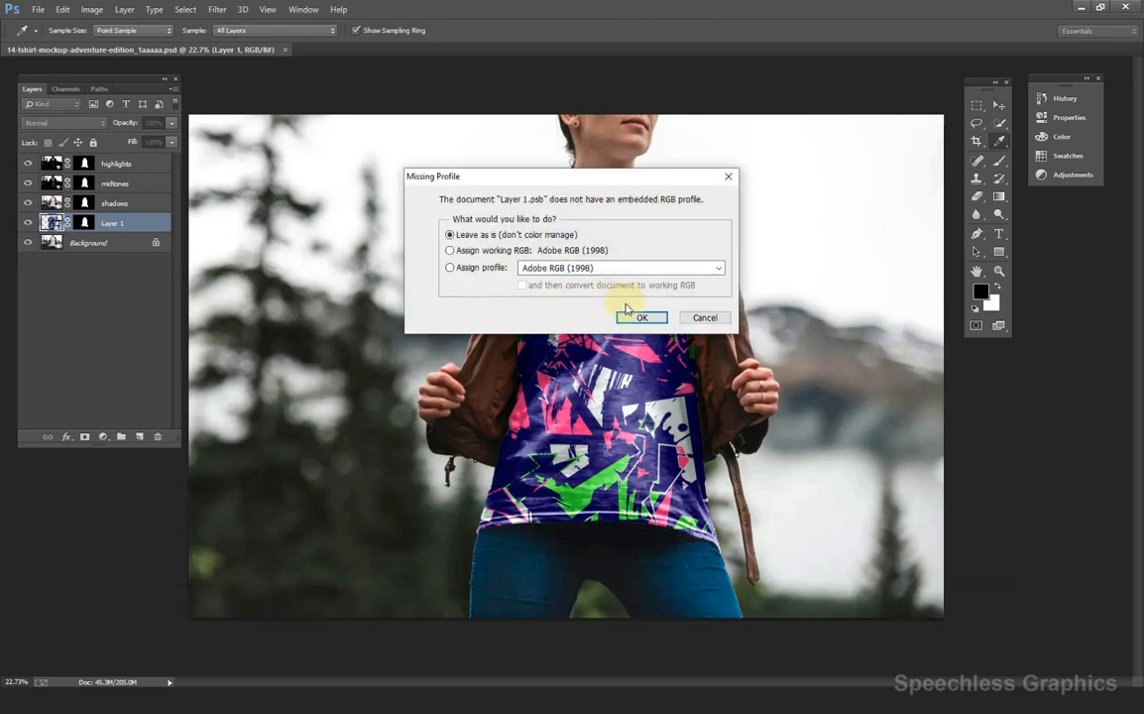
{"action": "left_click", "coordinate": [639, 317]}
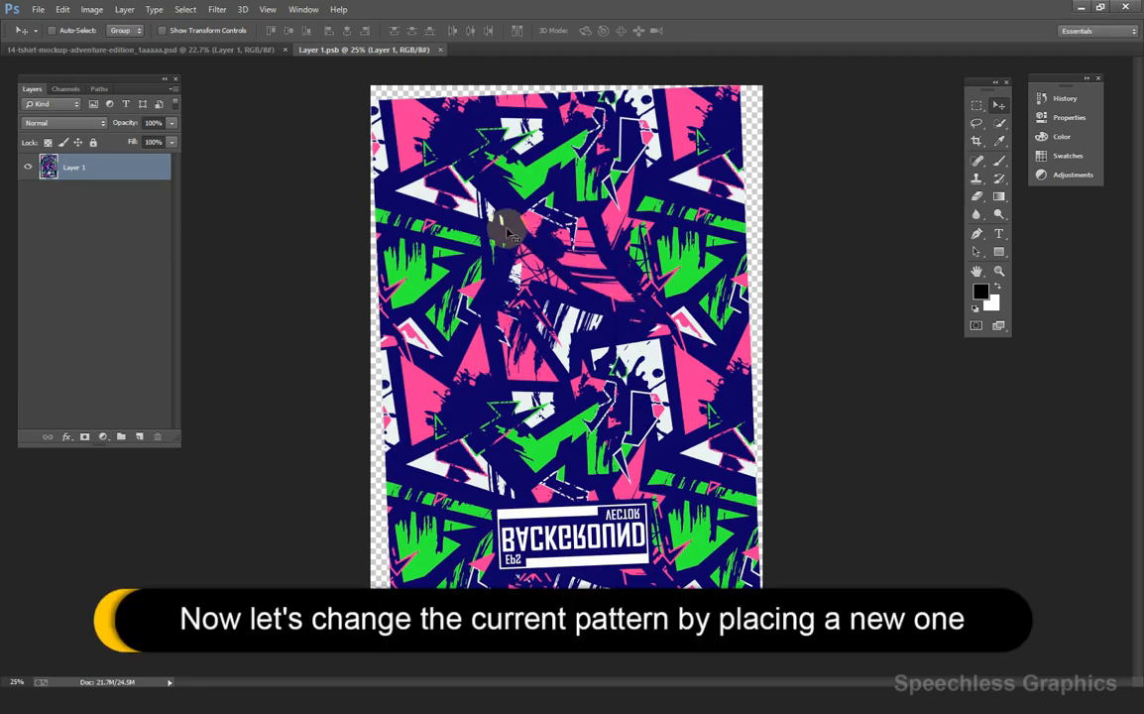
Place the 546 pattern image embedded into Layer 1.psb and flip it vertically.
{"action": "left_click", "coordinate": [38, 12]}
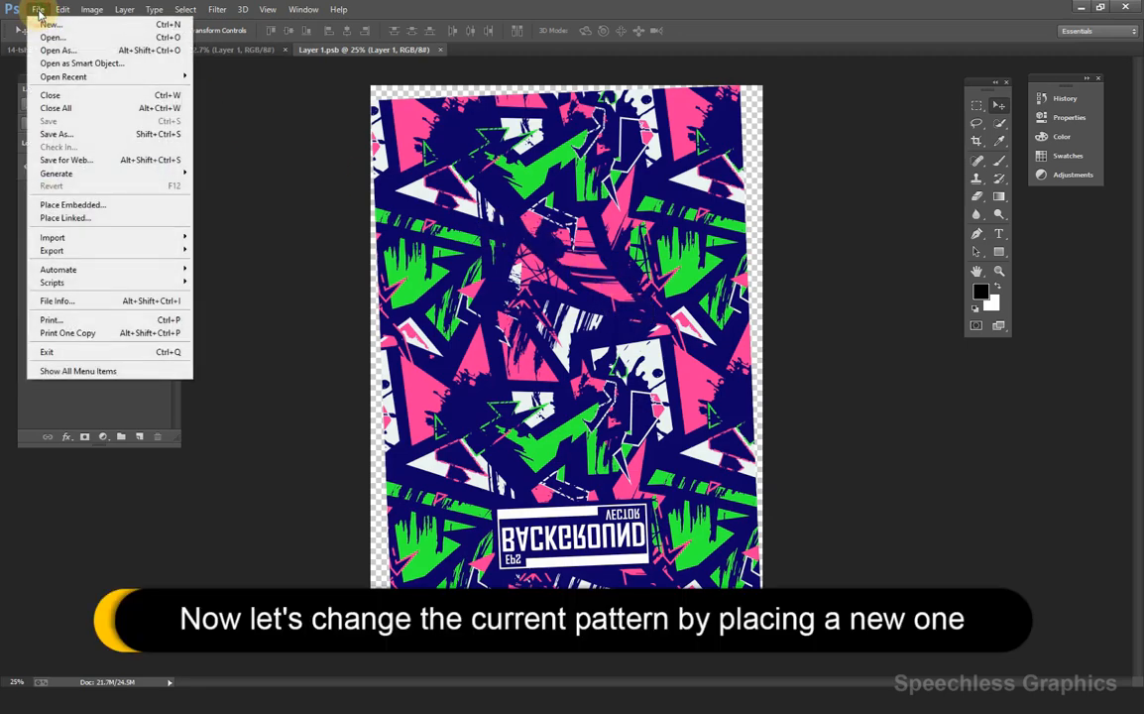
{"action": "left_click", "coordinate": [139, 205]}
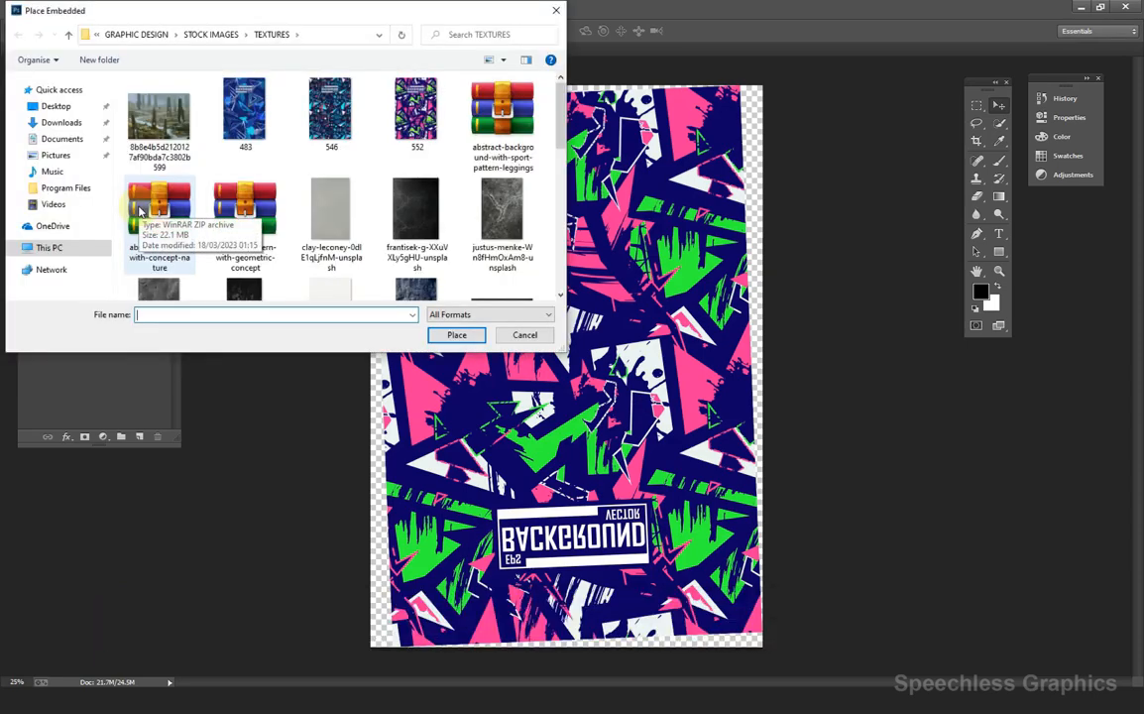
{"action": "double_click", "coordinate": [333, 114]}
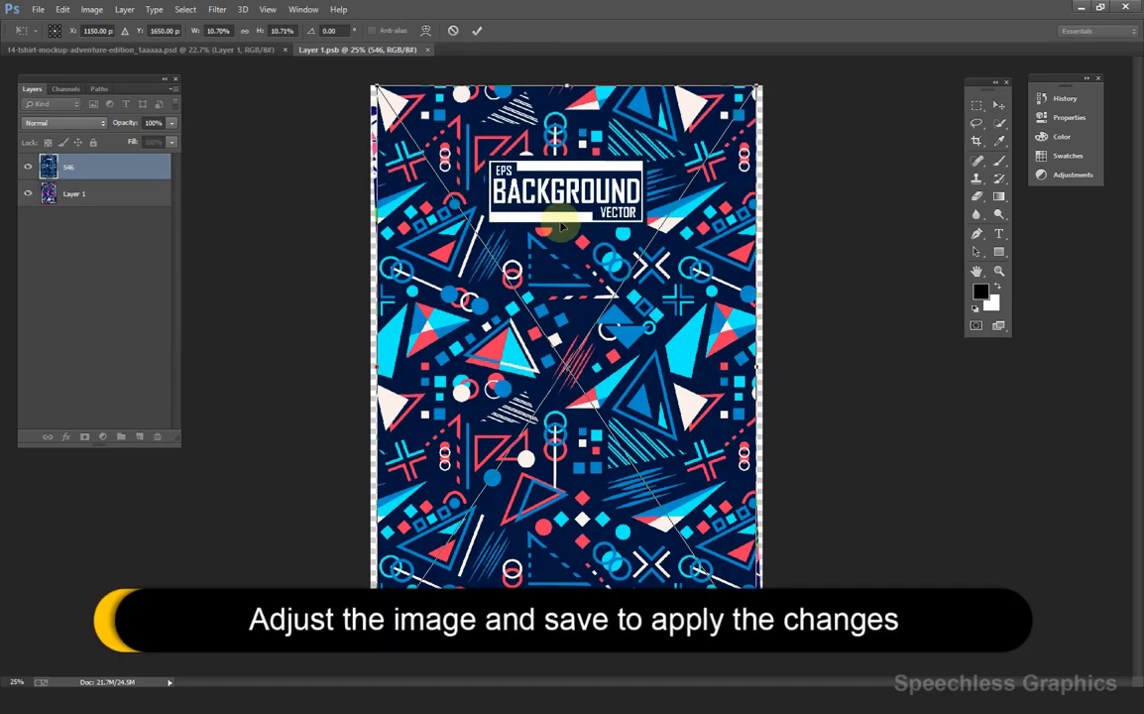
{"action": "right_click", "coordinate": [561, 226]}
{"action": "left_click", "coordinate": [565, 384]}
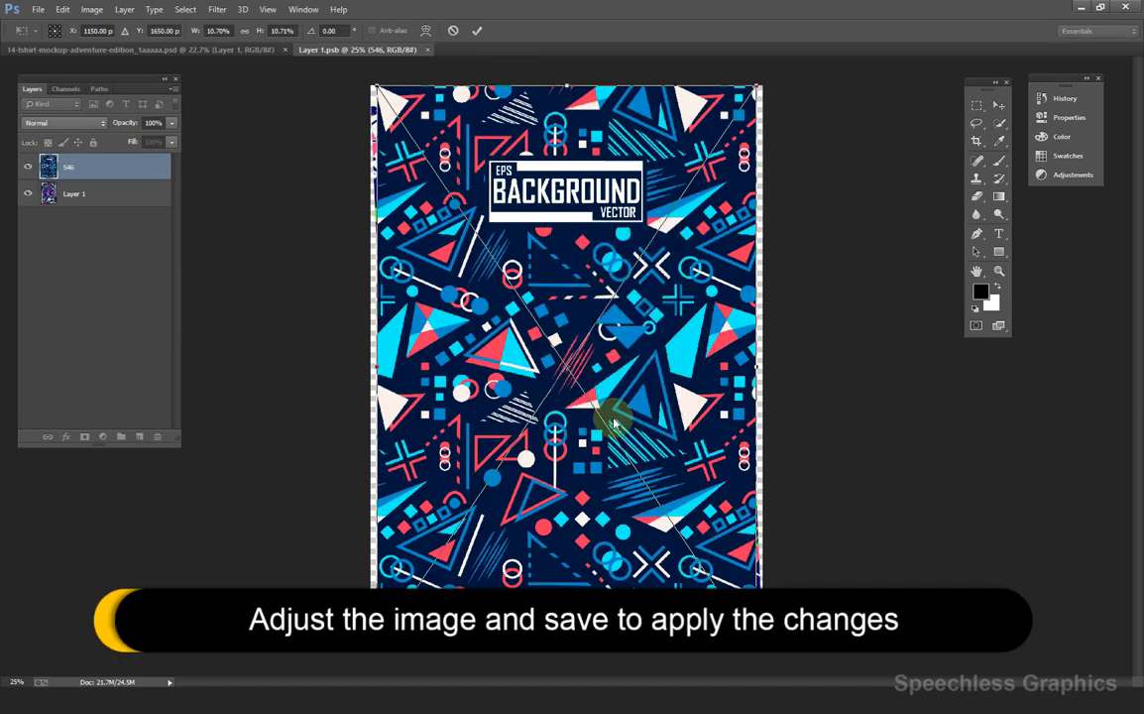
Enlarge, reposition and slightly rotate the 546 pattern to cover the canvas, then save.
{"action": "left_click_drag", "start_coordinate": [758, 646], "coordinate": [786, 664]}
{"action": "left_click_drag", "start_coordinate": [710, 453], "coordinate": [708, 478]}
{"action": "scroll", "coordinate": [753, 496], "scroll_direction": "down", "scroll_amount": 1}
{"action": "left_click_drag", "start_coordinate": [804, 556], "coordinate": [812, 542]}
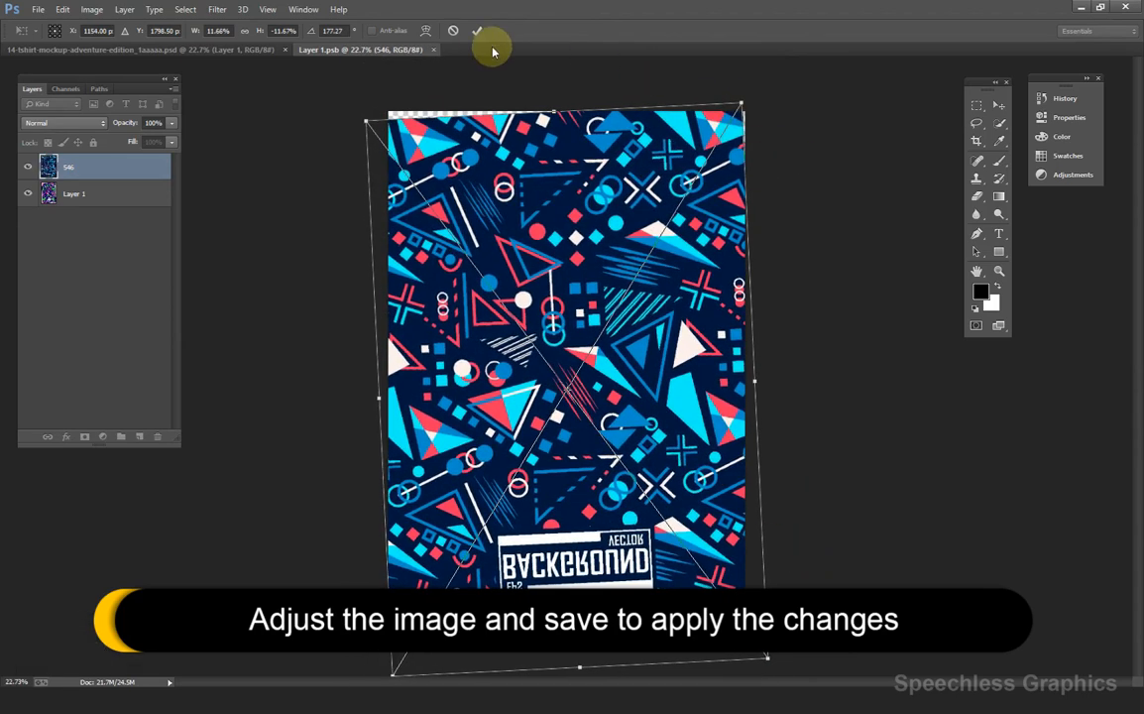
{"action": "key", "text": "Return"}
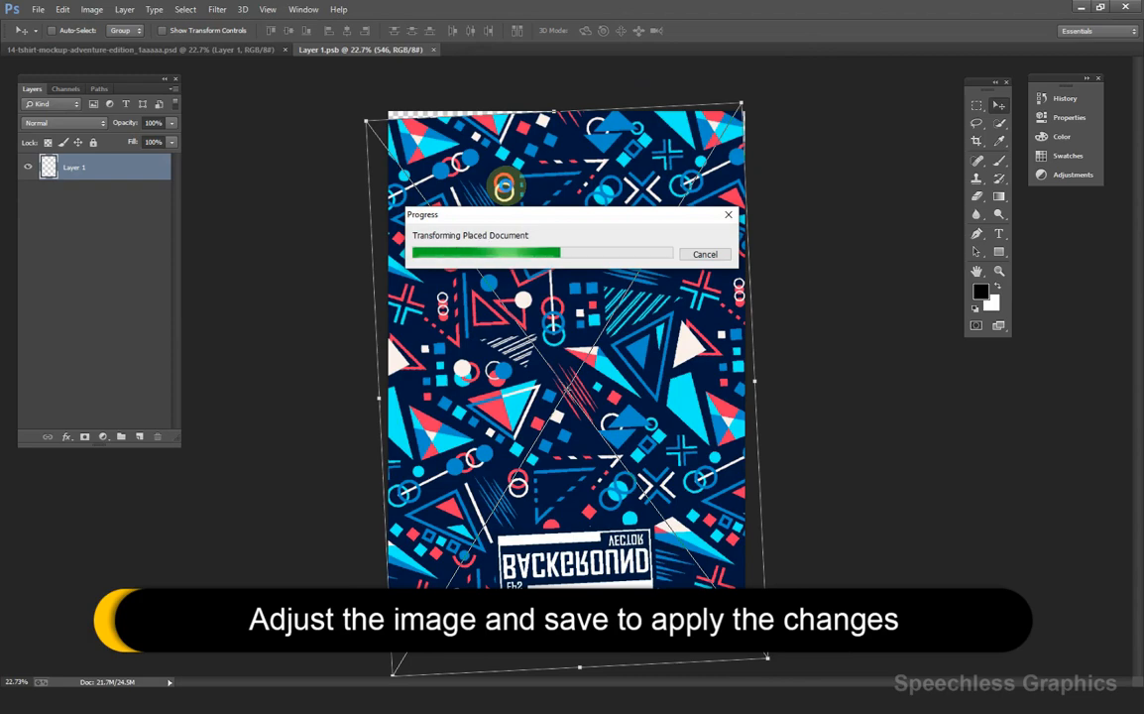
{"action": "key", "text": "ctrl+s"}
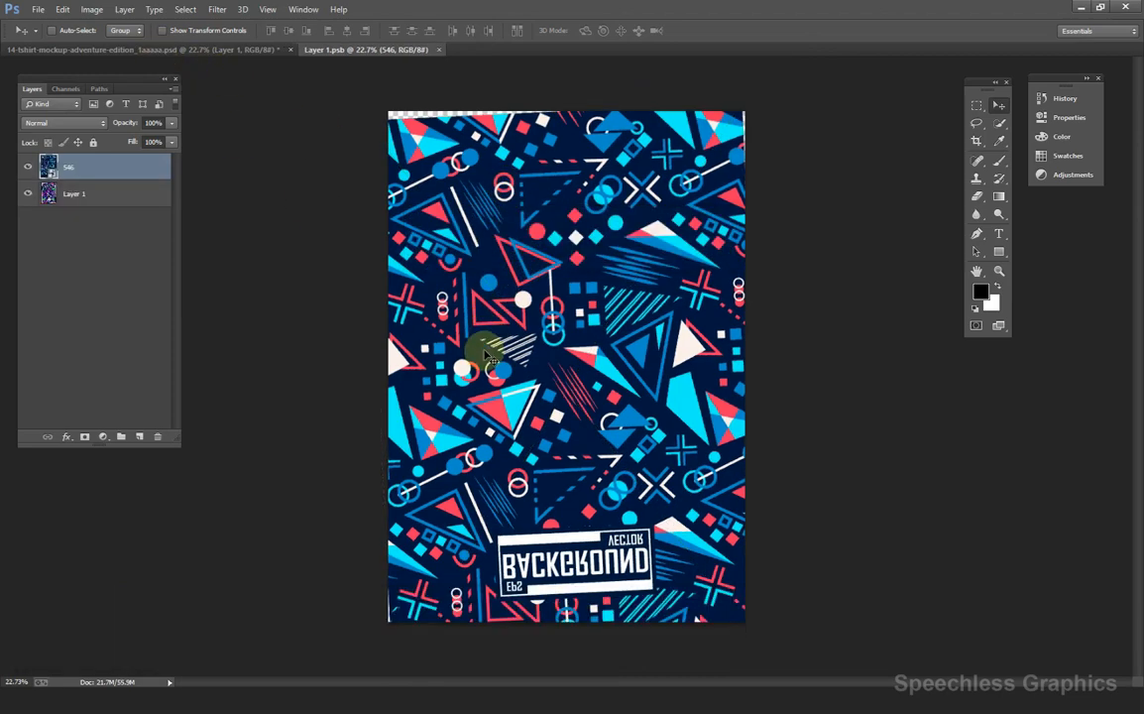
Return to the 14-tshirt-mockup-adventure-edition_1aaaaa.psd document to view the shirt's new pattern.
{"action": "left_click", "coordinate": [173, 47]}
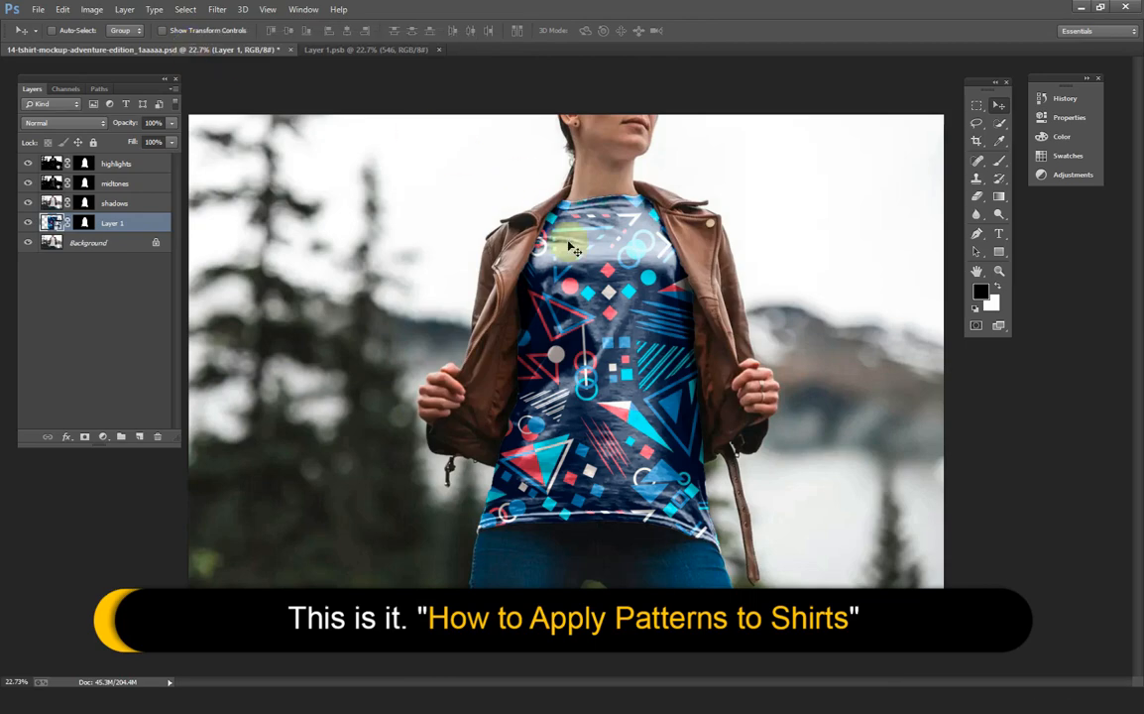
{"action": "scroll", "coordinate": [680, 295], "scroll_direction": "down", "scroll_amount": 3}
{"action": "scroll", "coordinate": [673, 319], "scroll_direction": "up", "scroll_amount": 2}
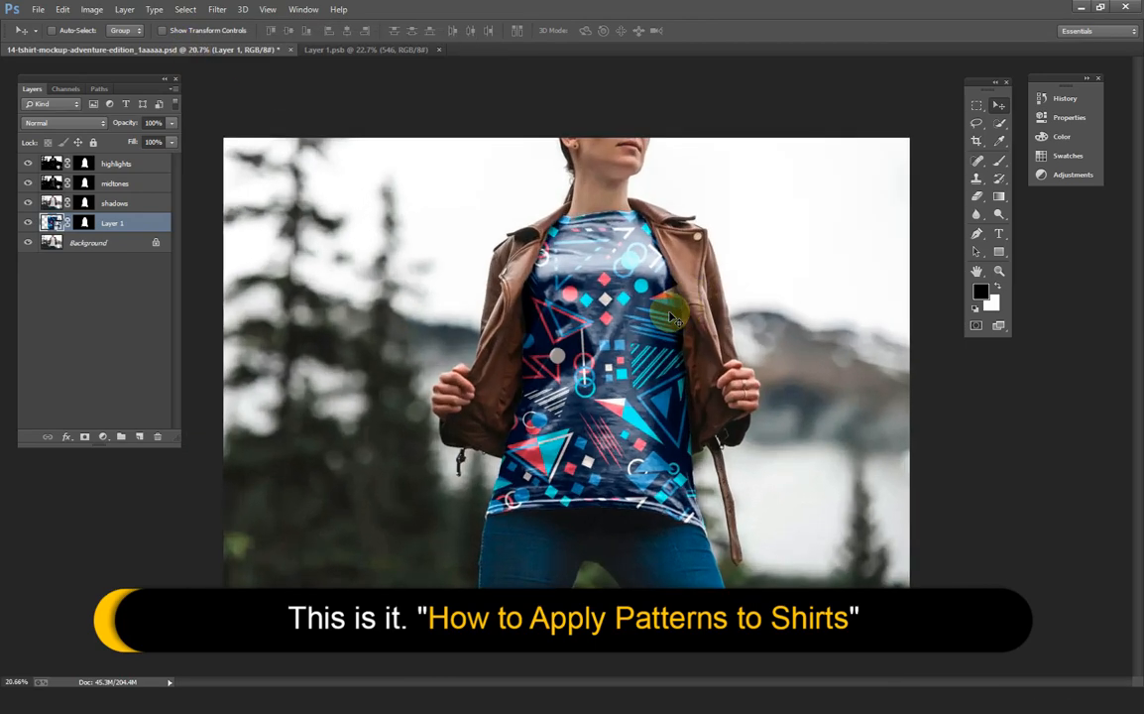
{"action": "scroll", "coordinate": [673, 319], "scroll_direction": "up", "scroll_amount": 1}
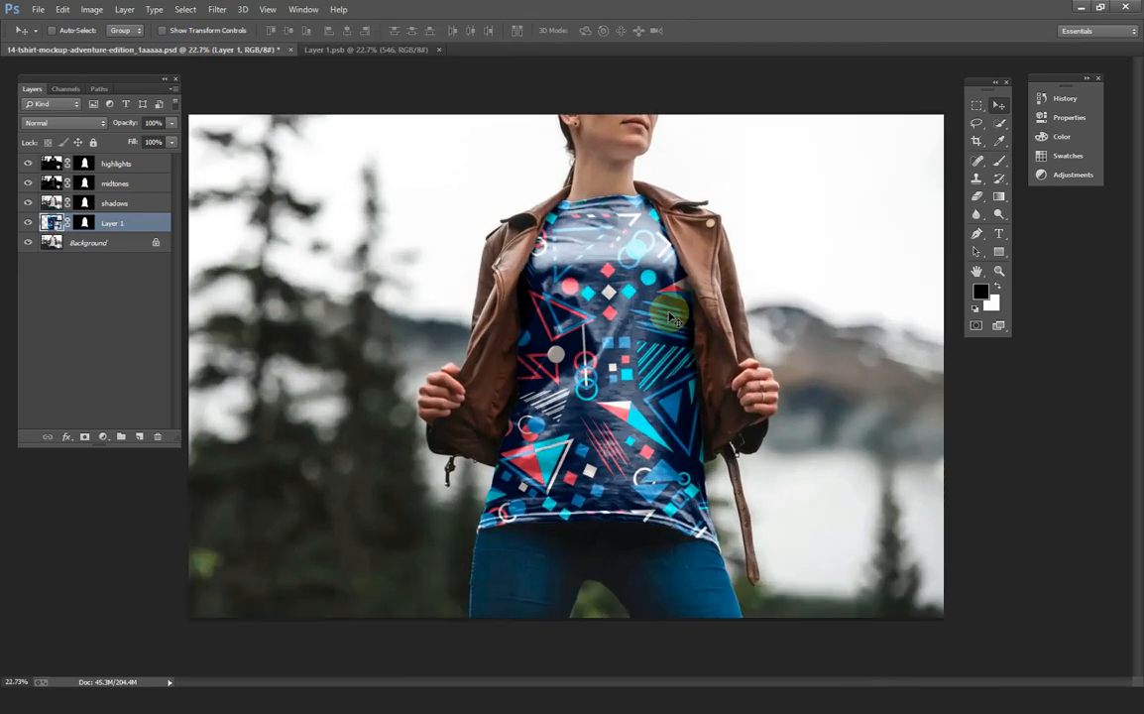